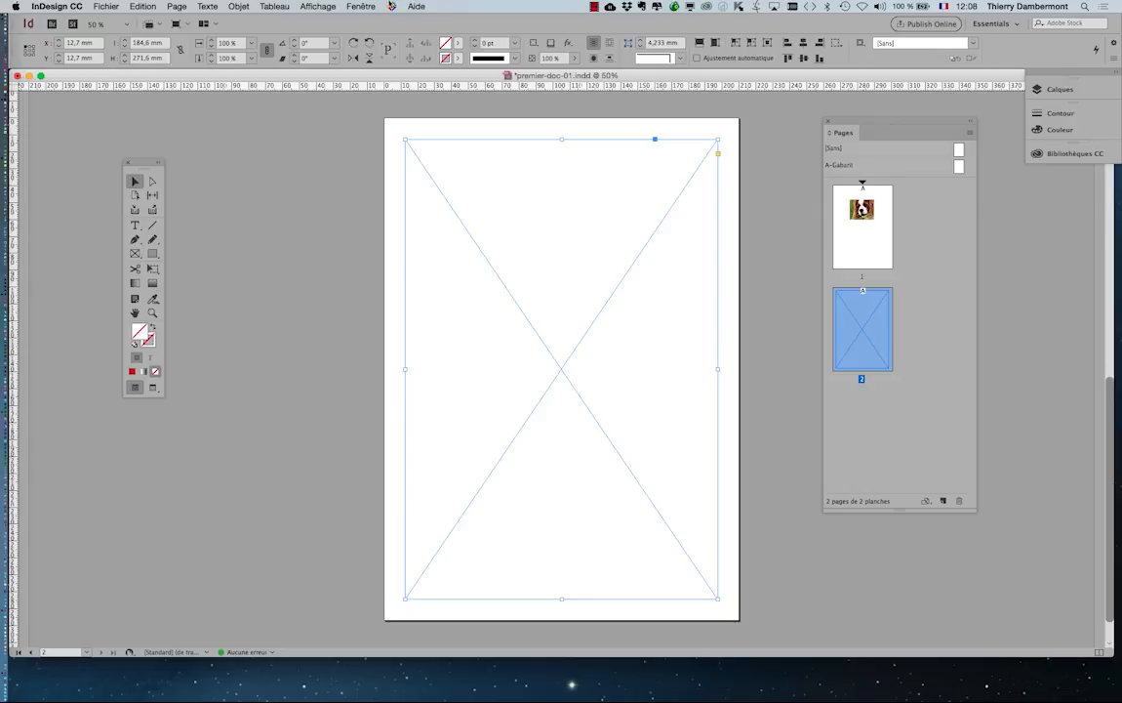
- Open the Scripts panel, place it beside the page and enlarge it
click(360, 6)
mouse_move(371, 283)
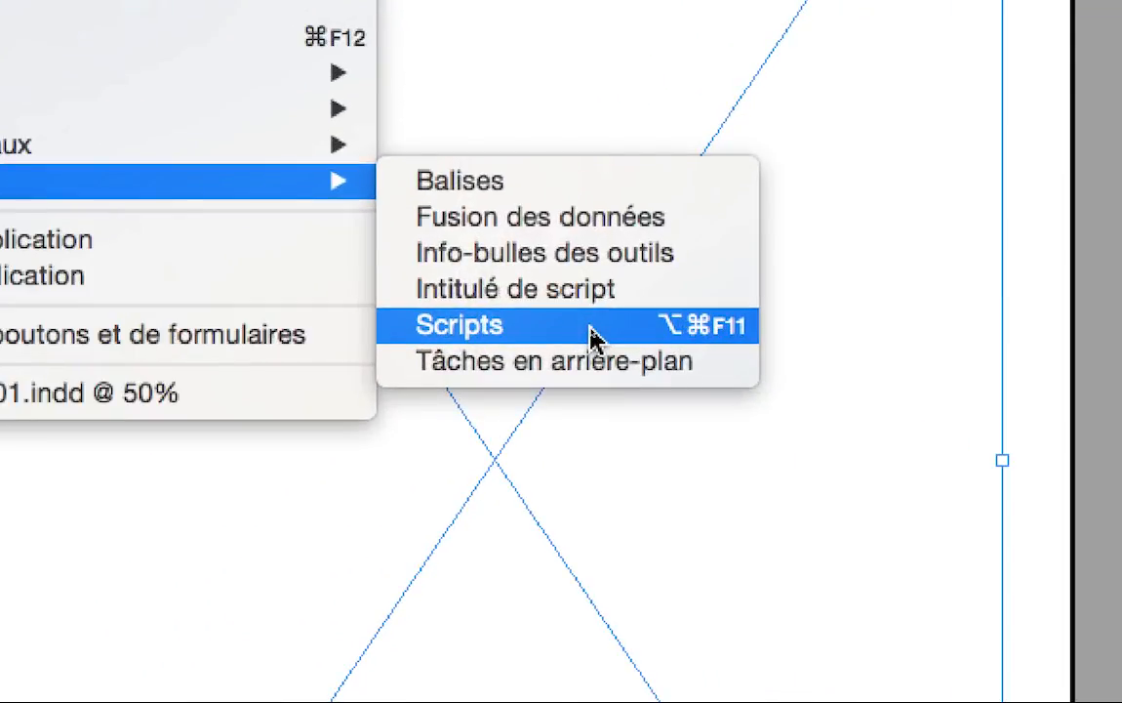
click(592, 332)
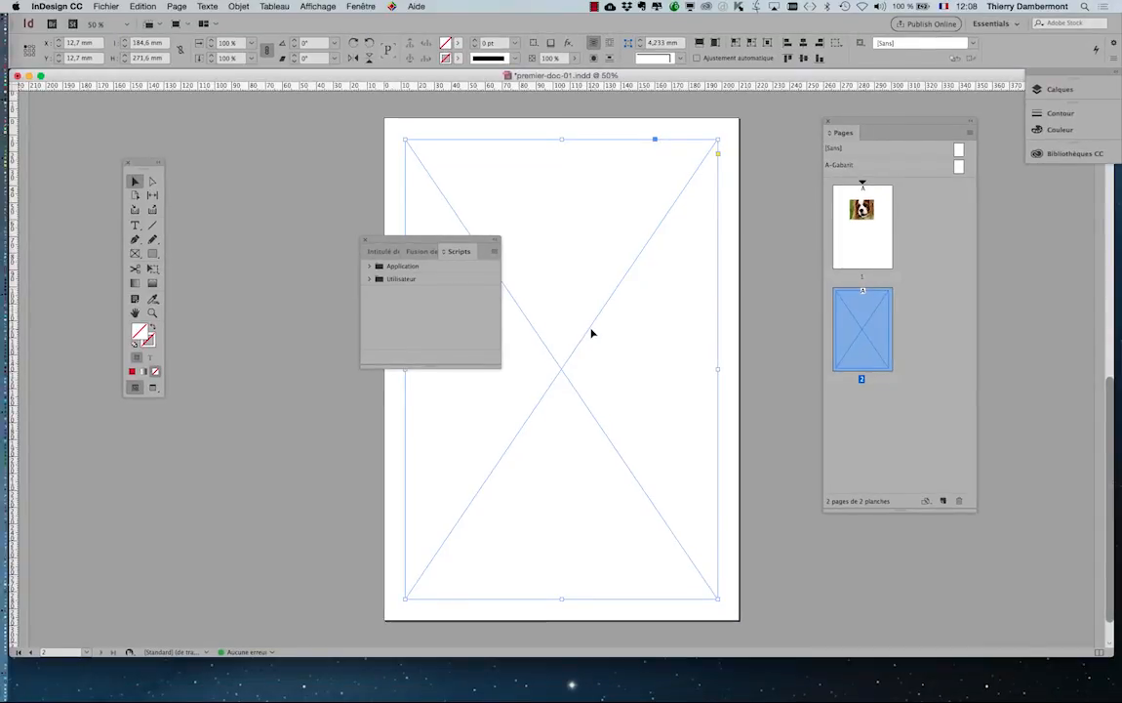
drag(439, 241, 285, 138)
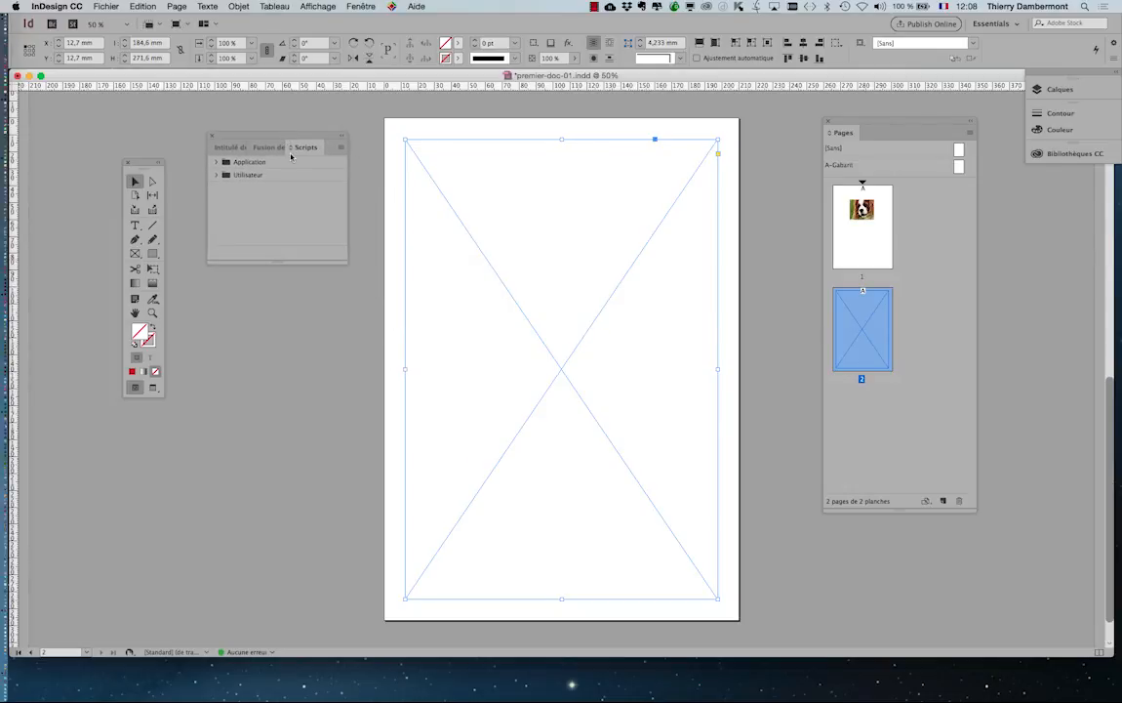
drag(342, 261, 368, 403)
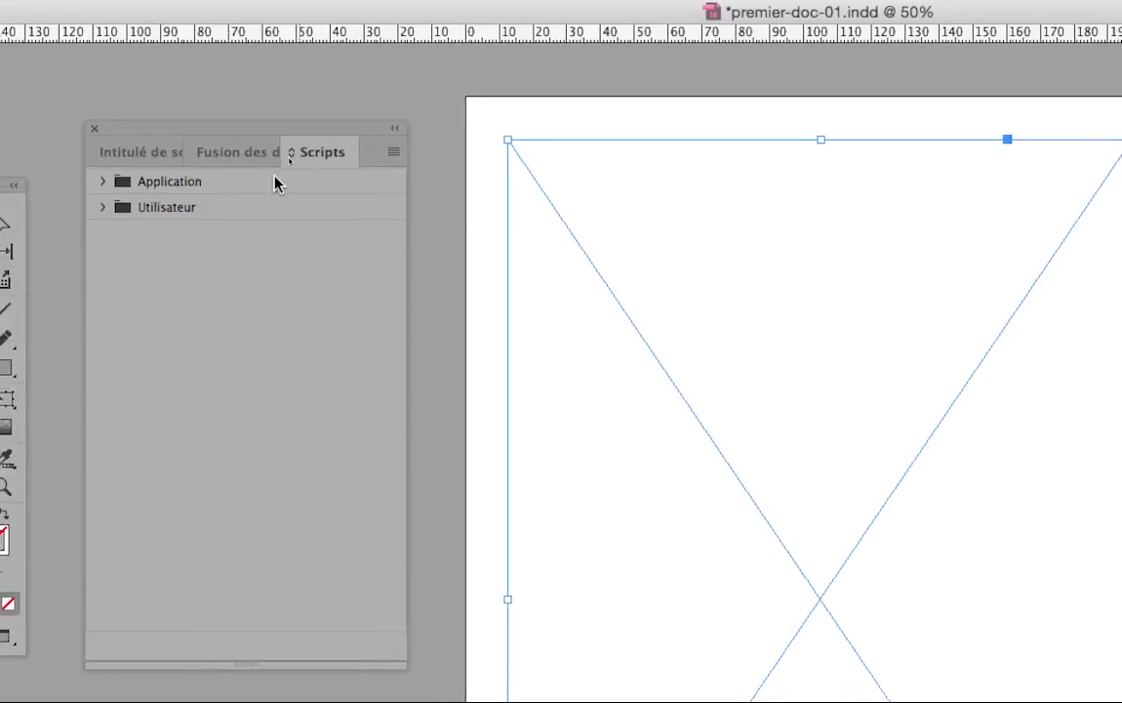
- Expand the Application script folder and its Samples subfolder
click(211, 176)
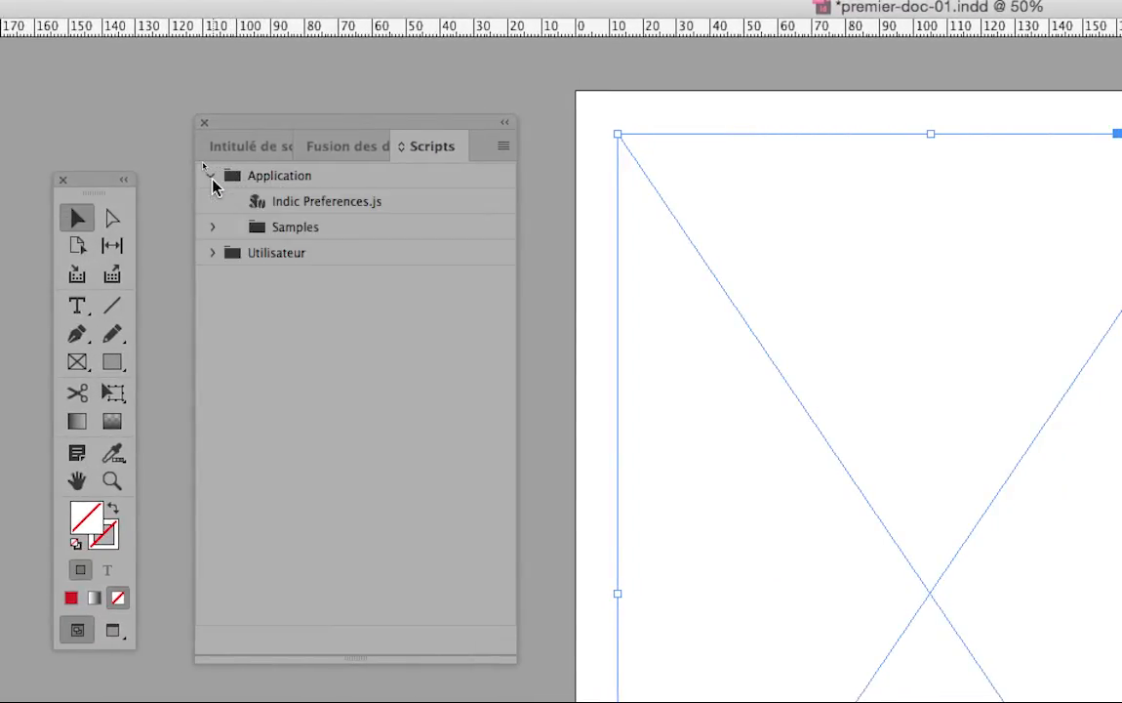
click(212, 177)
click(212, 177)
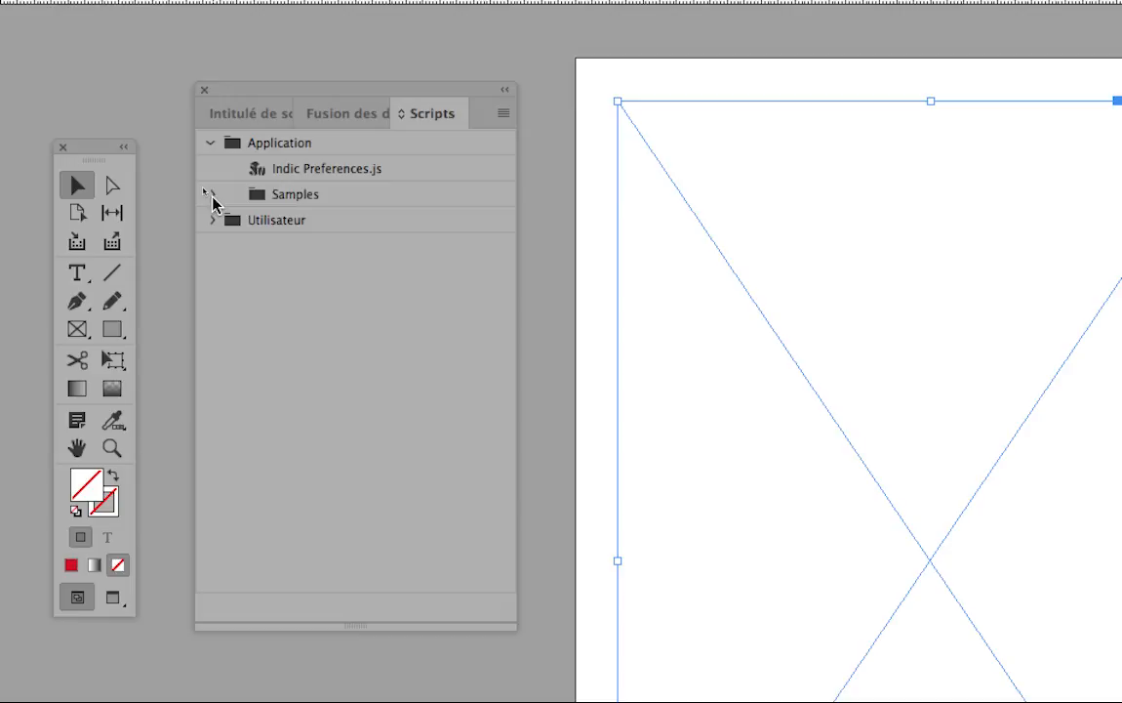
click(210, 195)
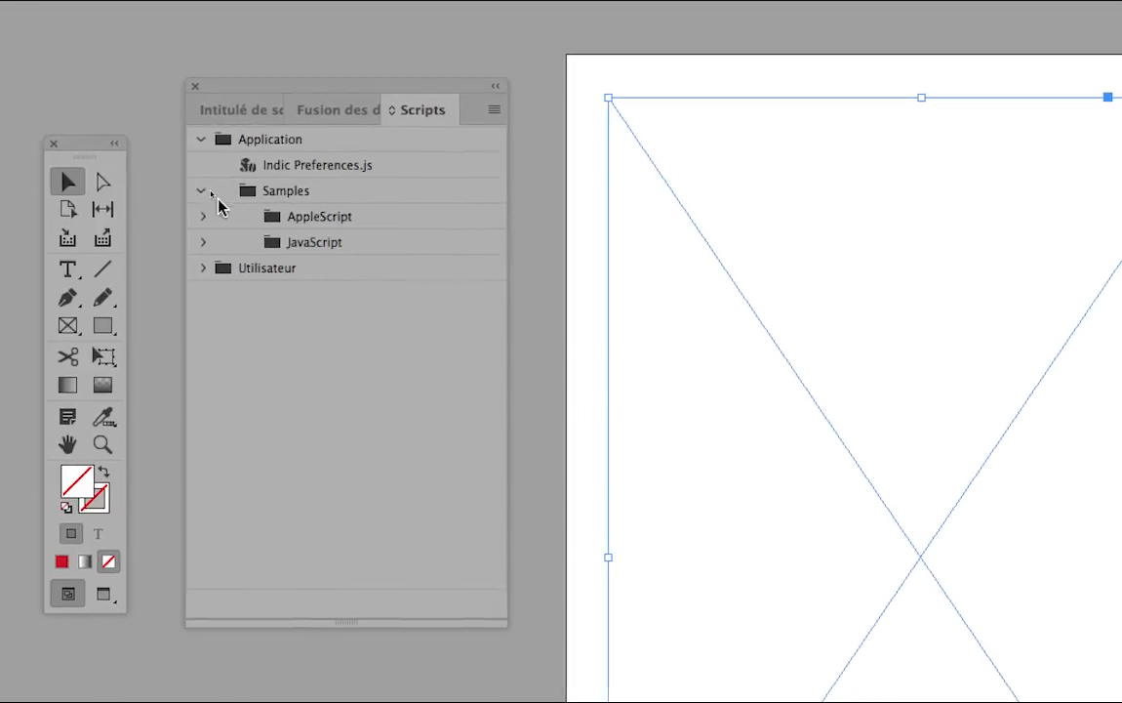
- Expand the JavaScript folder within Samples and enlarge the Scripts panel to show its full script list
click(297, 246)
click(249, 193)
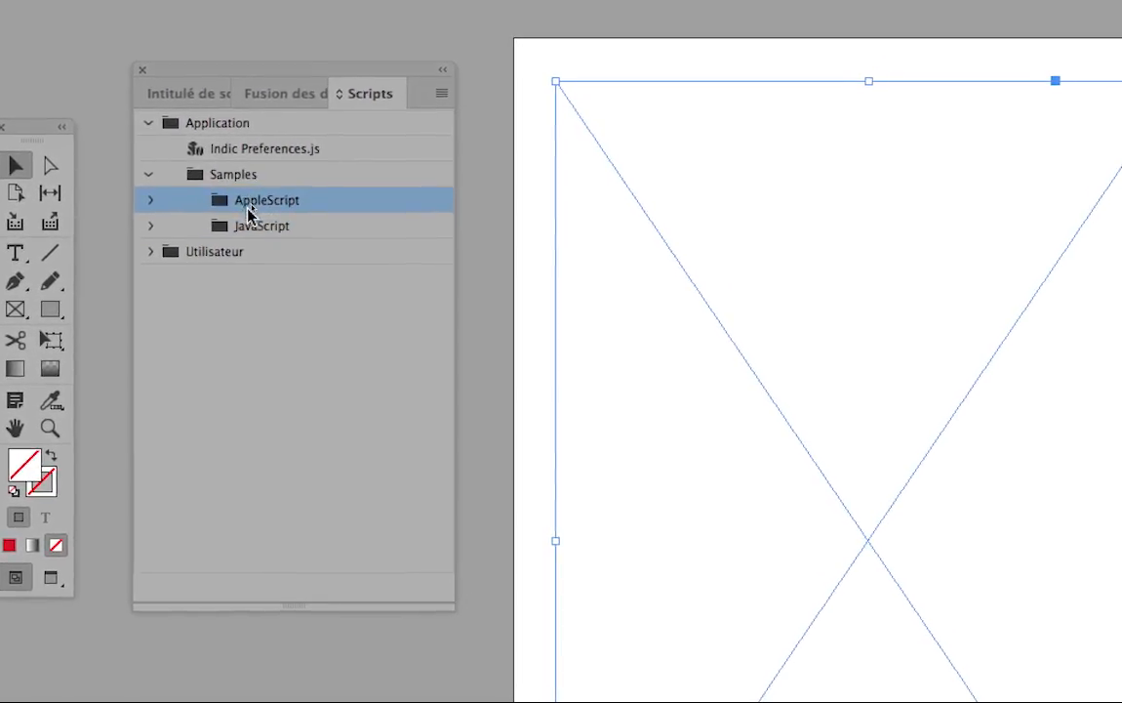
click(261, 219)
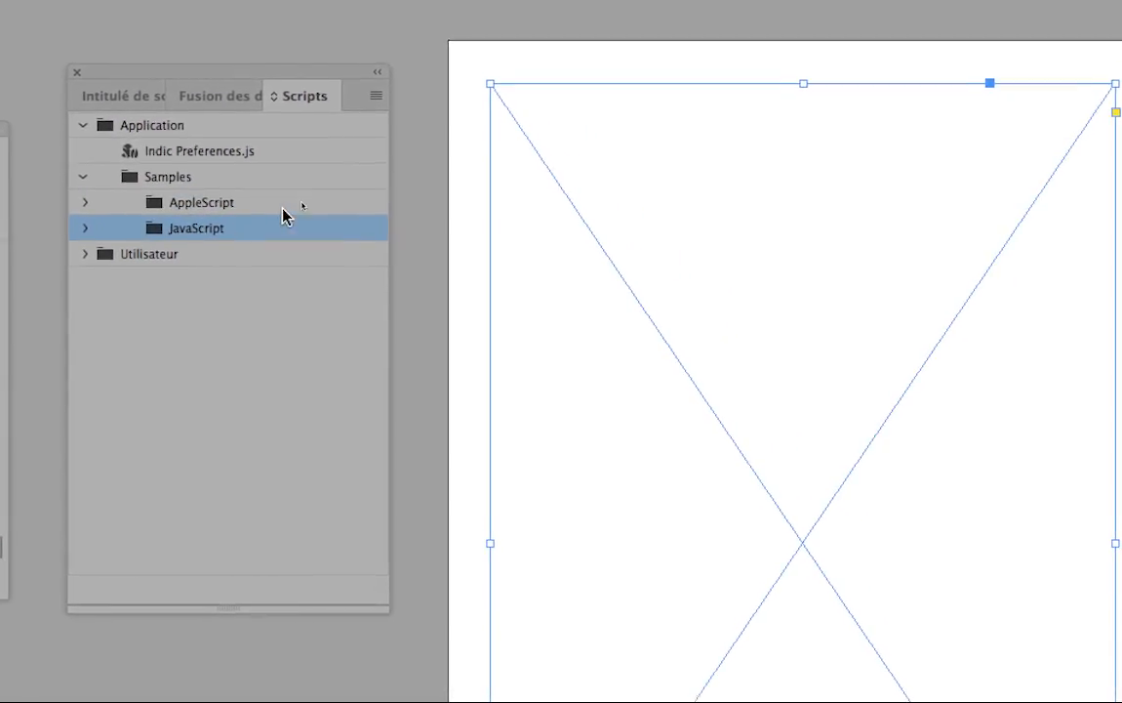
click(283, 198)
click(281, 222)
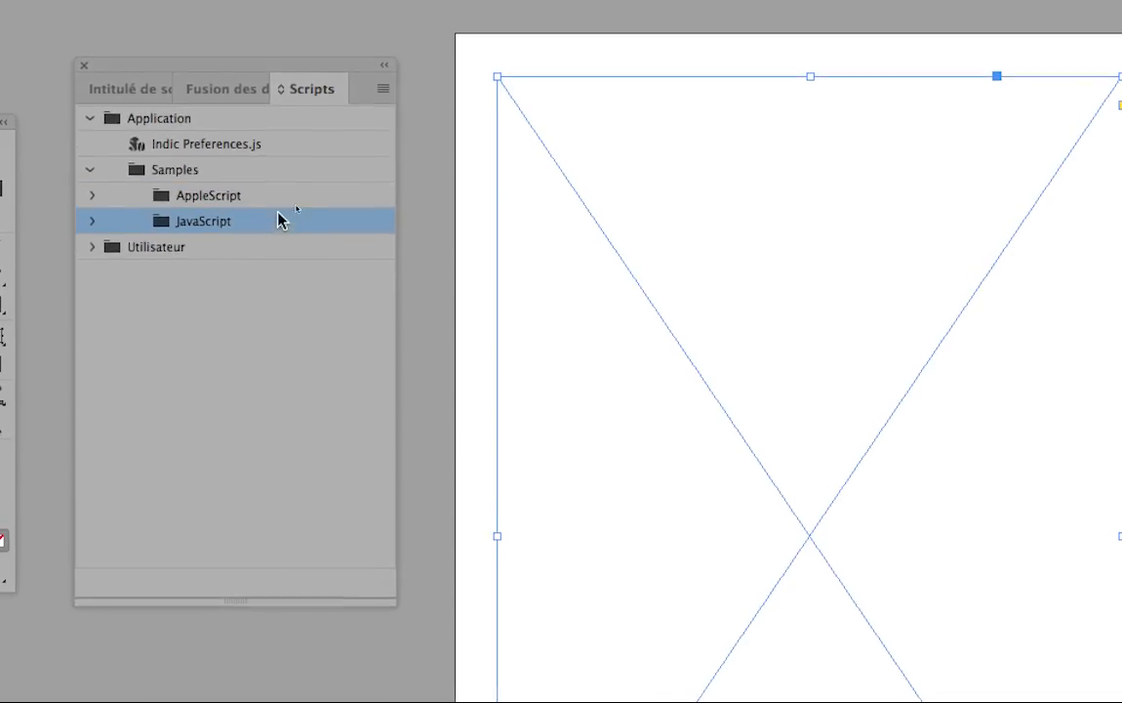
click(214, 217)
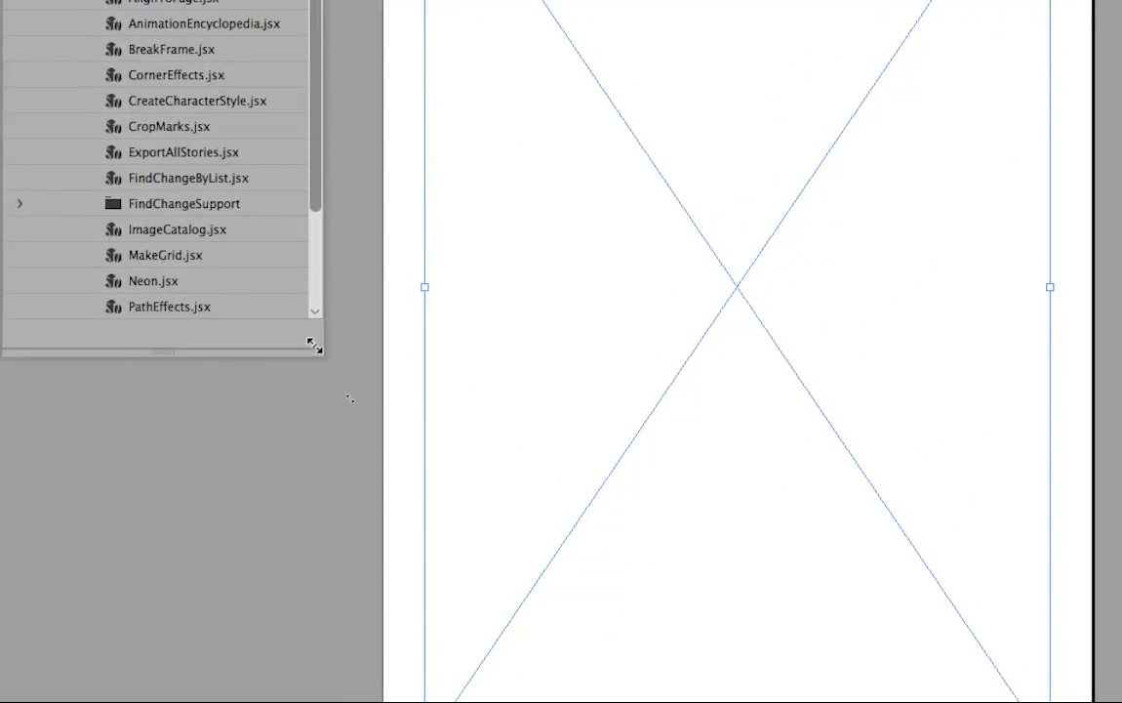
drag(314, 345, 332, 461)
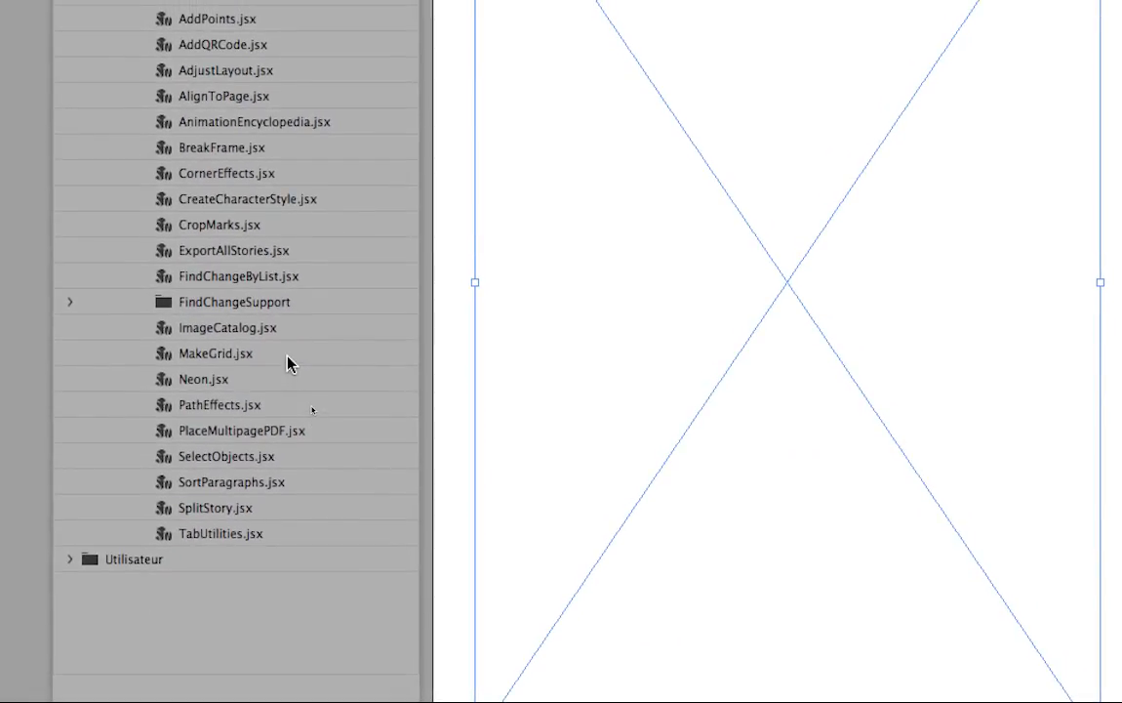
- Run the MakeGrid.jsx script on the selected frame and move its dialog clear of the page centre
click(288, 363)
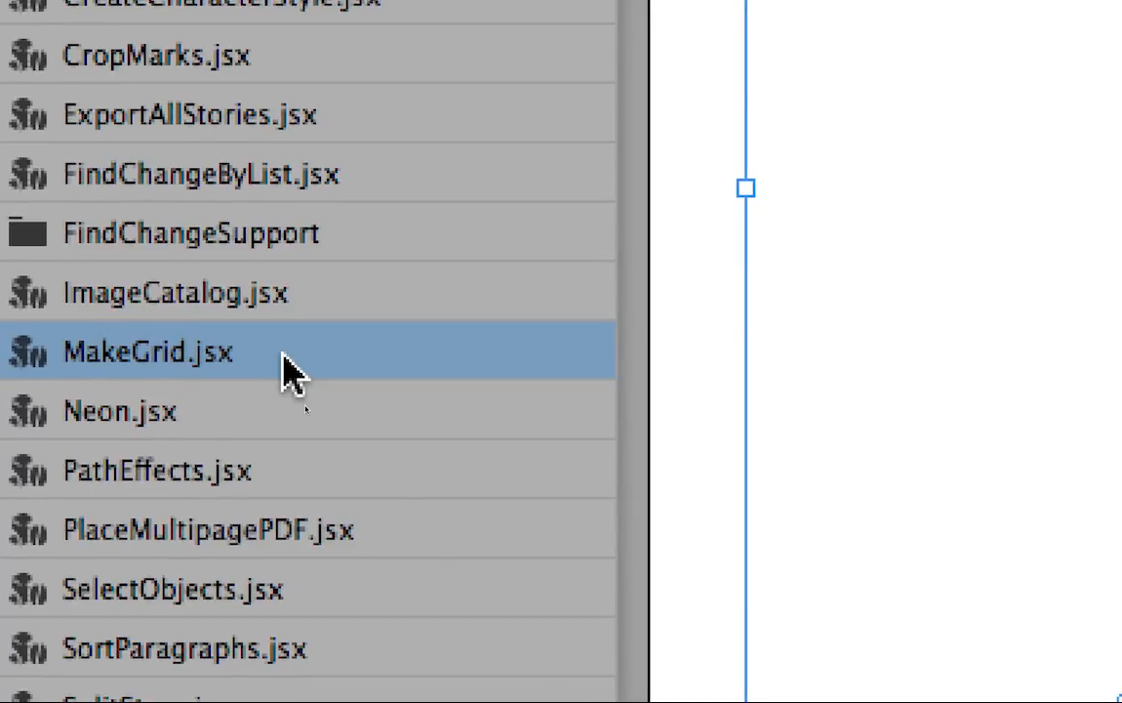
double_click(284, 358)
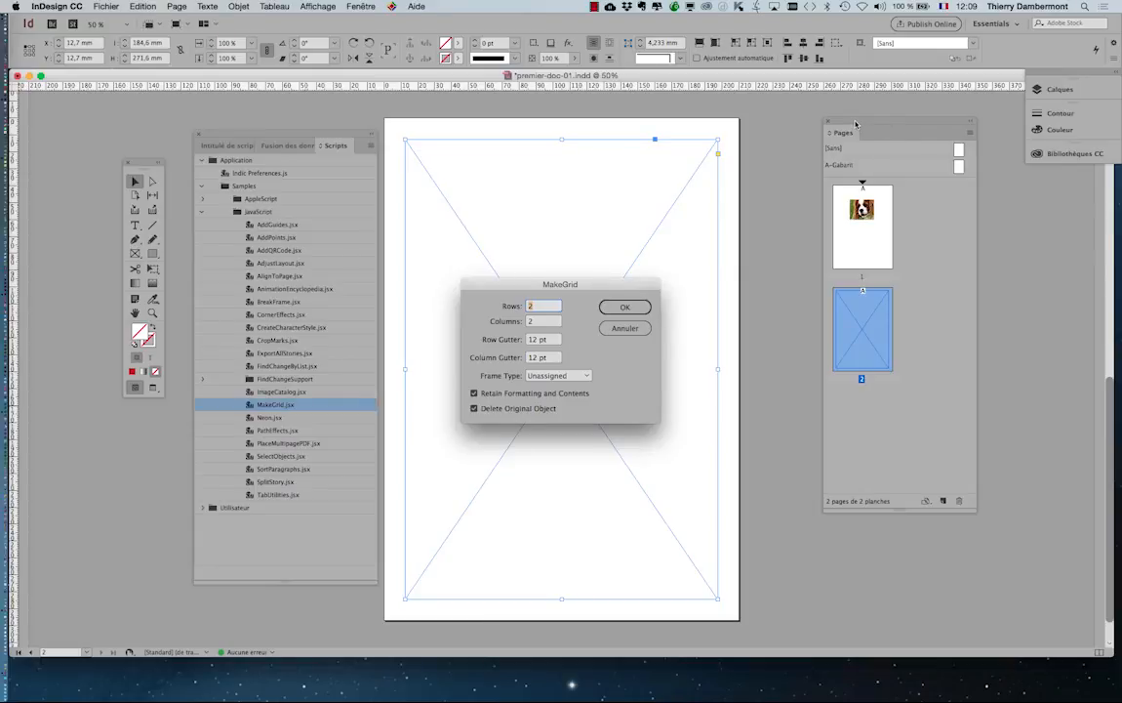
drag(561, 286, 690, 113)
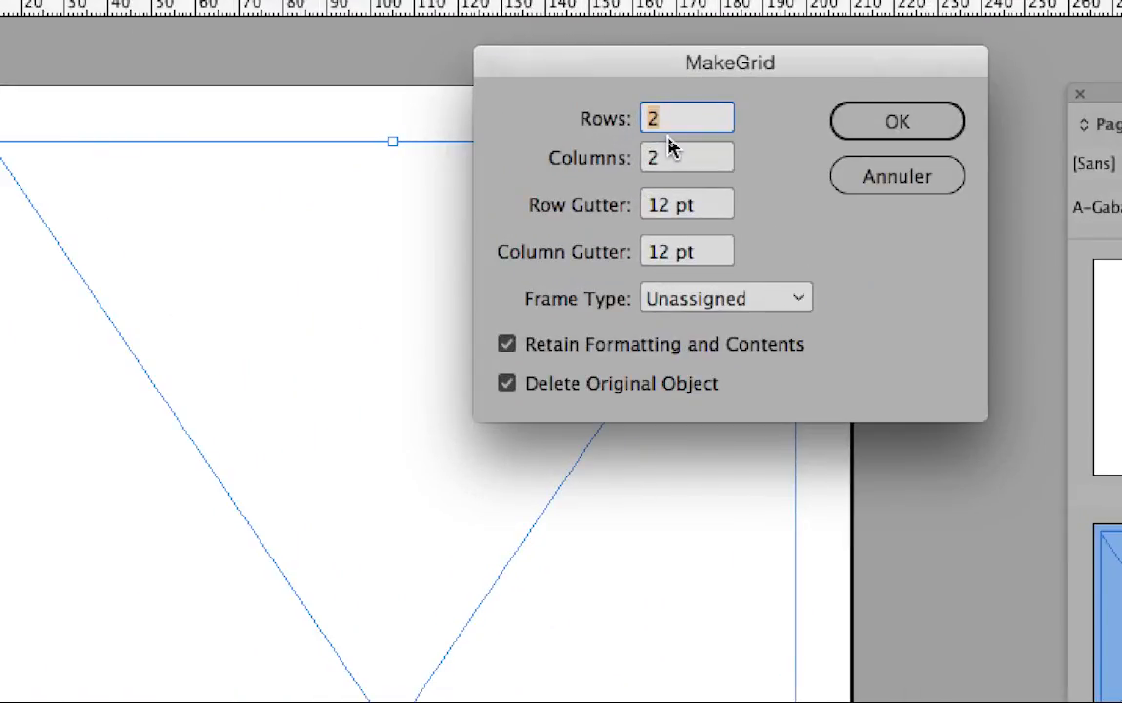
- Divide the frame into a grid of 3 rows and 3 columns with row and column gutters of 0 pt
text(3)
key(Tab)
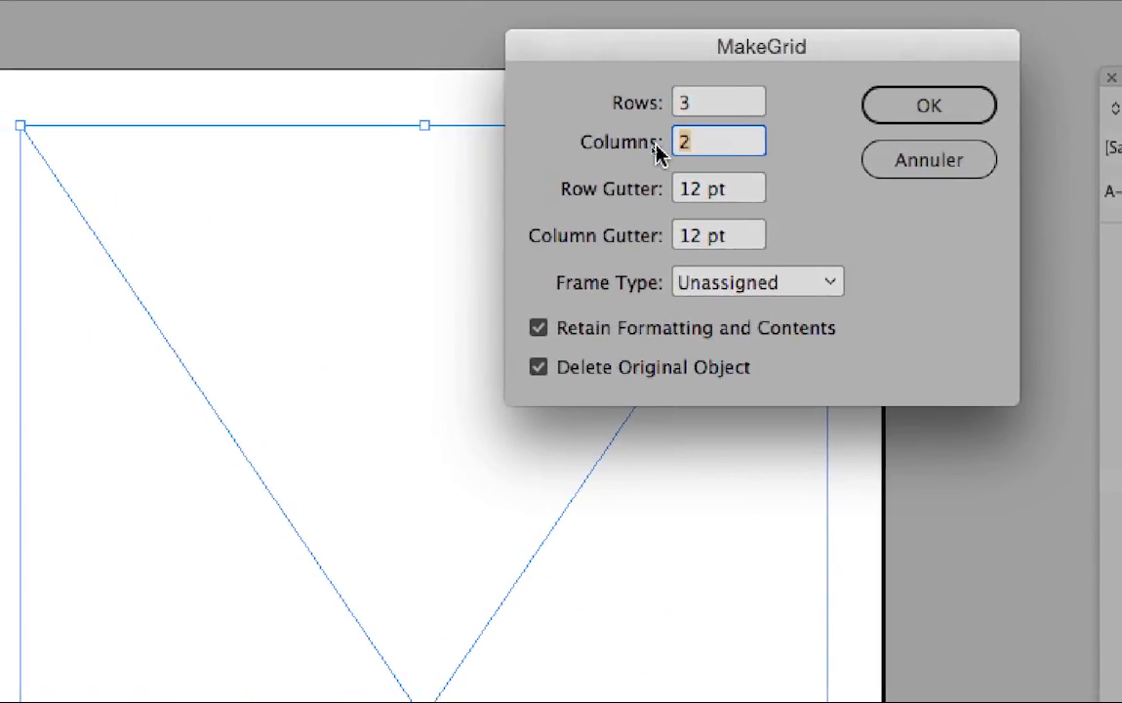
text(3)
key(Tab)
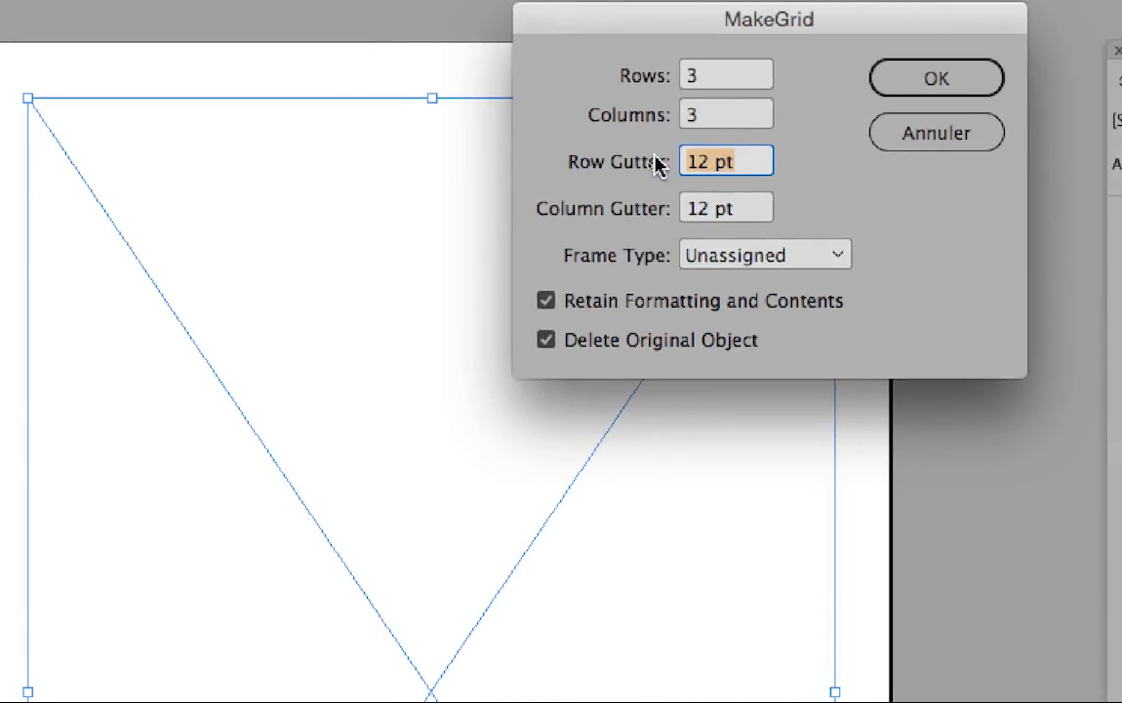
text(0)
key(Tab)
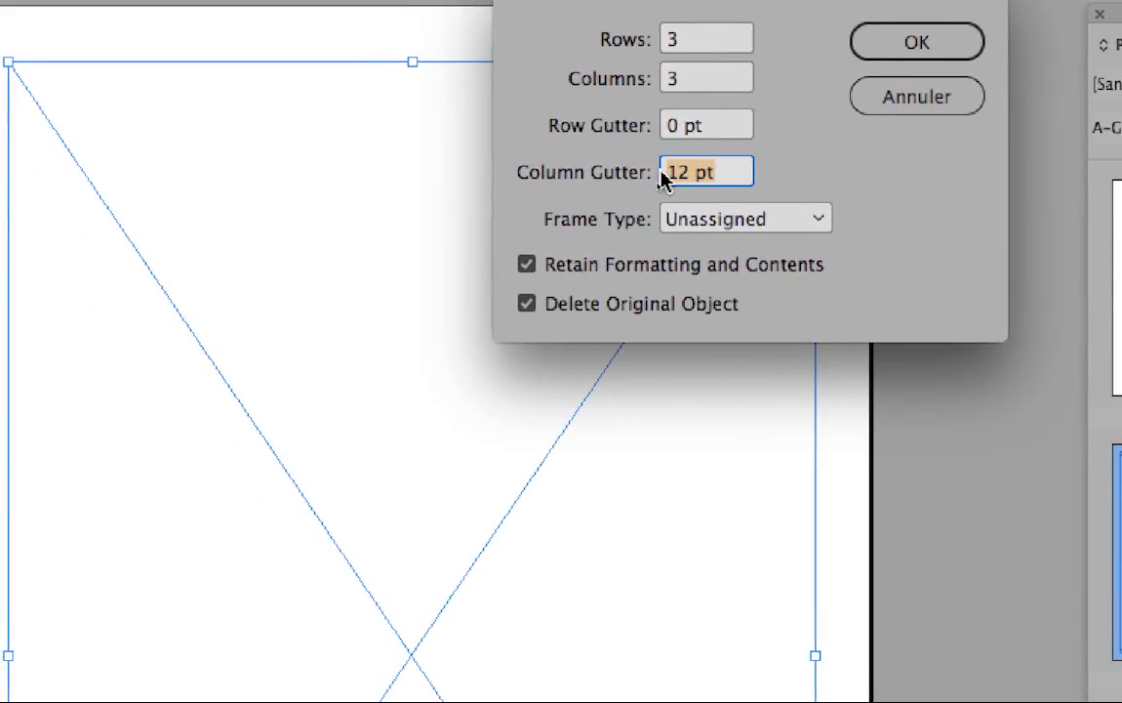
text(0)
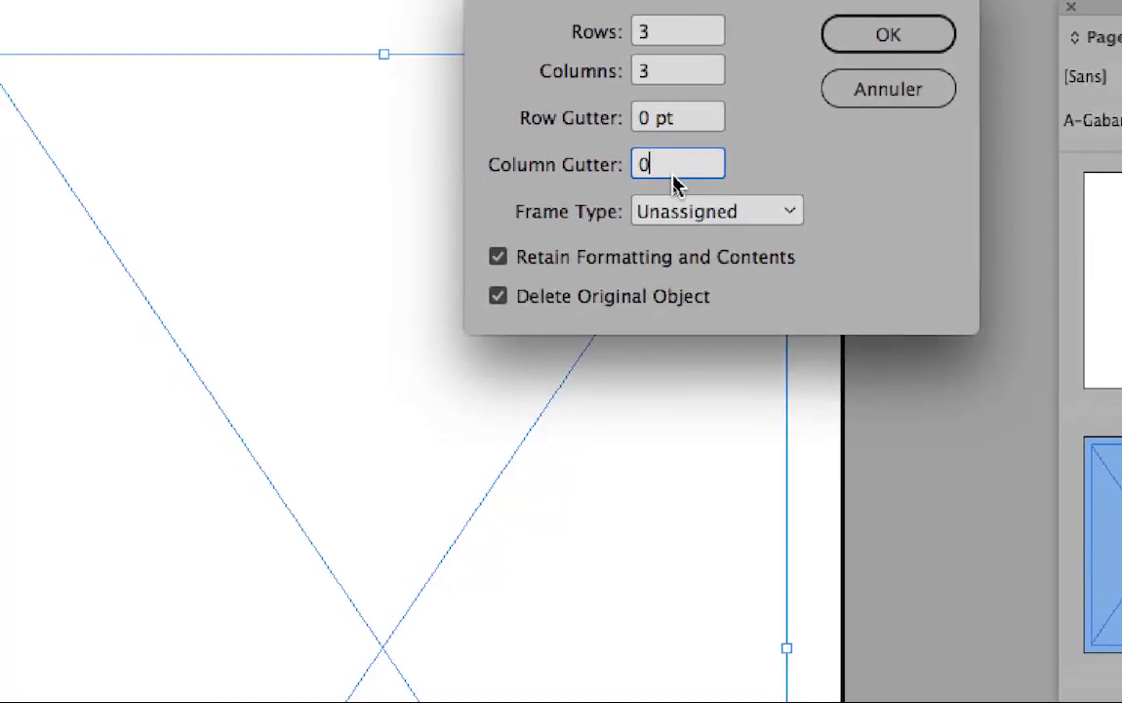
click(687, 126)
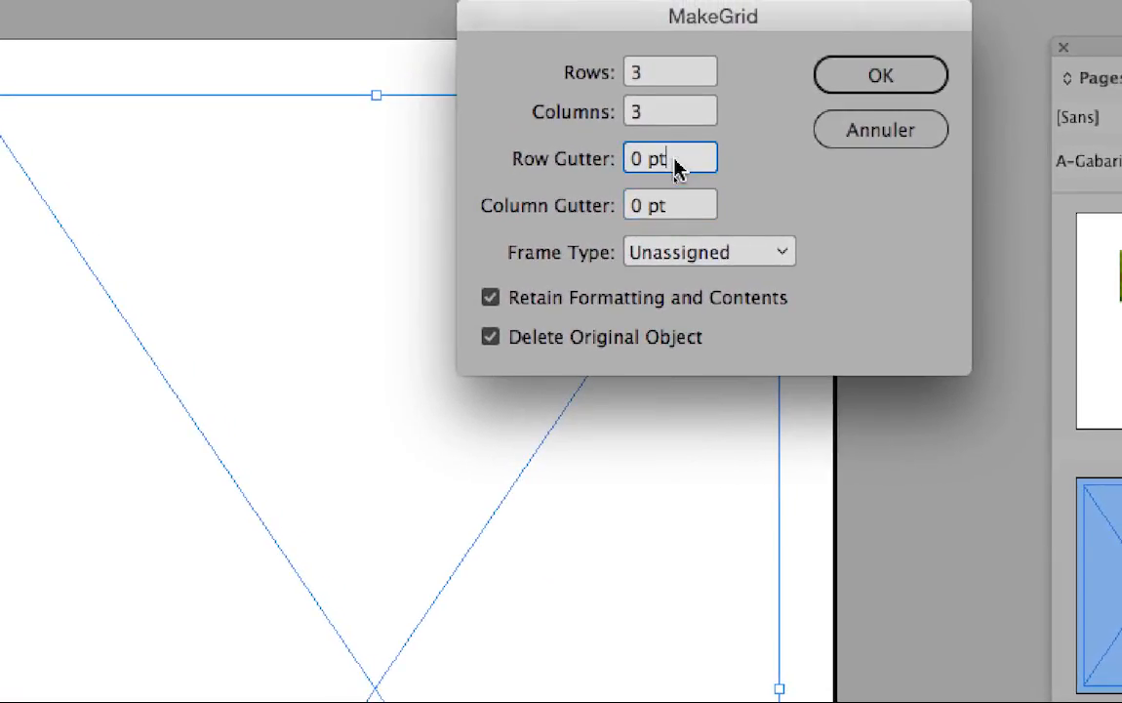
click(662, 208)
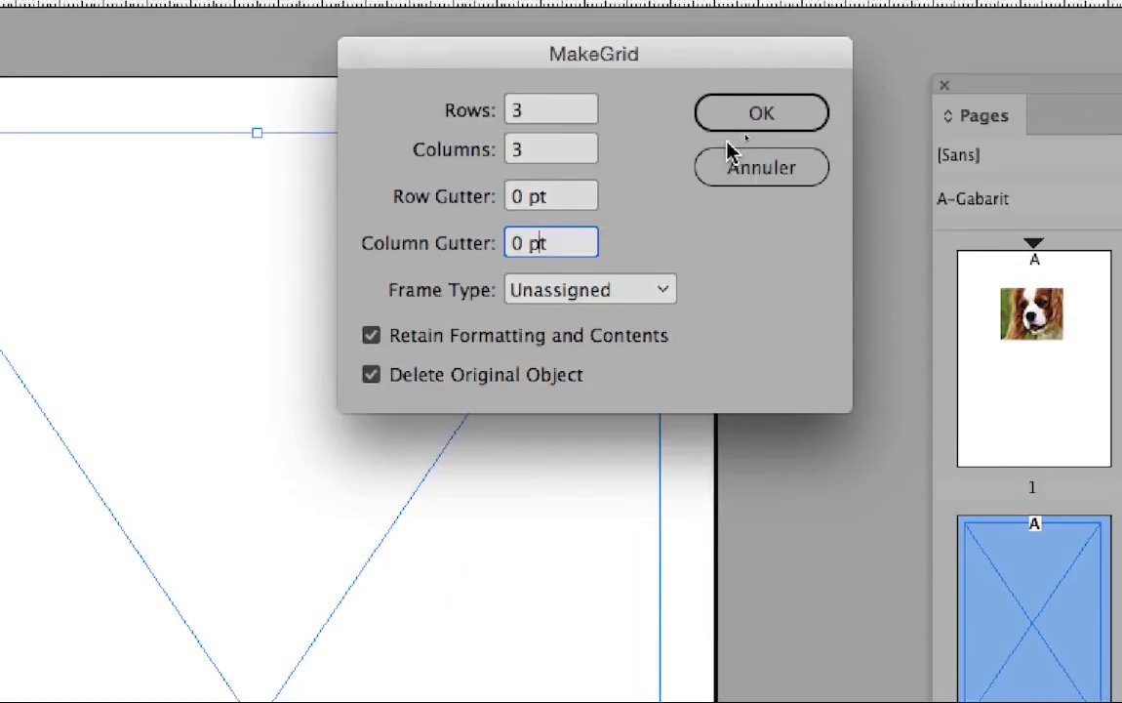
click(732, 115)
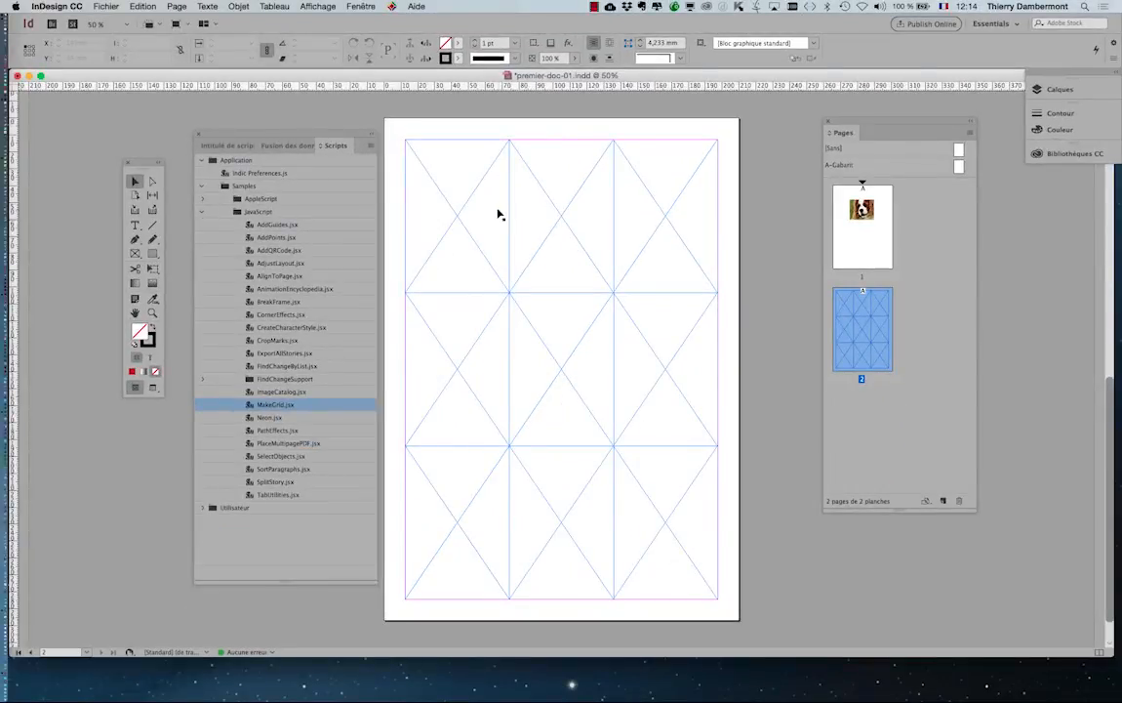
- Check the frames of the new grid by selecting them one after another, and finish with nothing selected
click(193, 256)
click(554, 221)
click(656, 223)
click(656, 359)
click(571, 357)
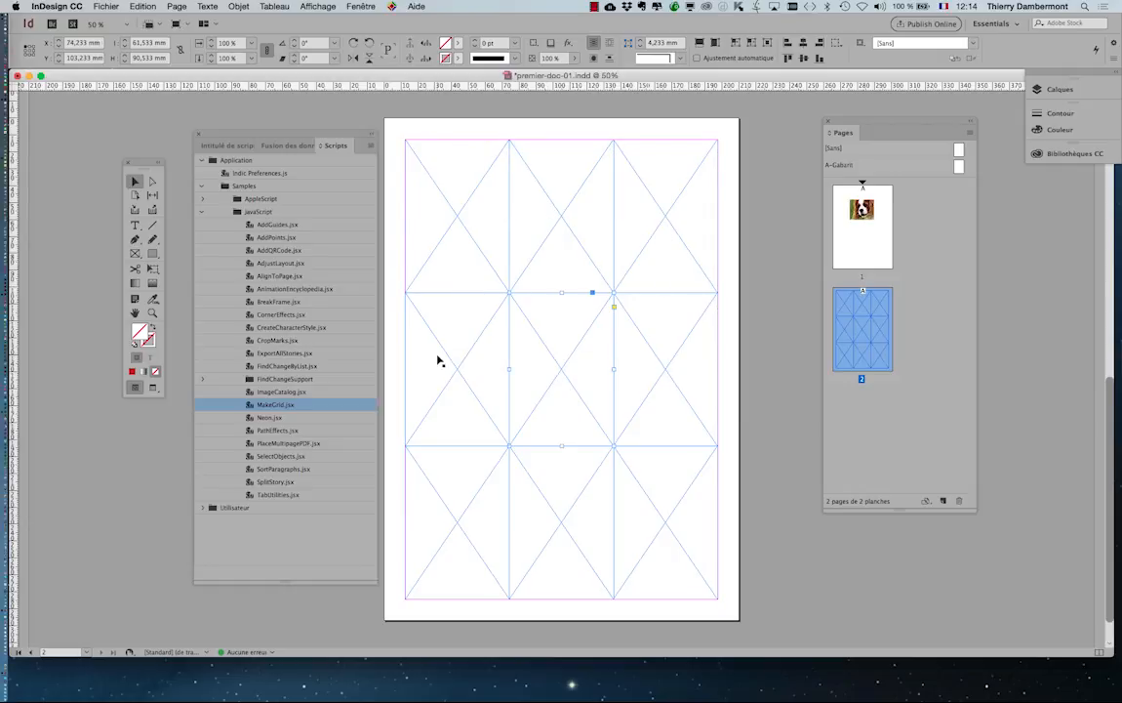
click(441, 376)
click(479, 498)
click(561, 504)
click(678, 495)
click(769, 474)
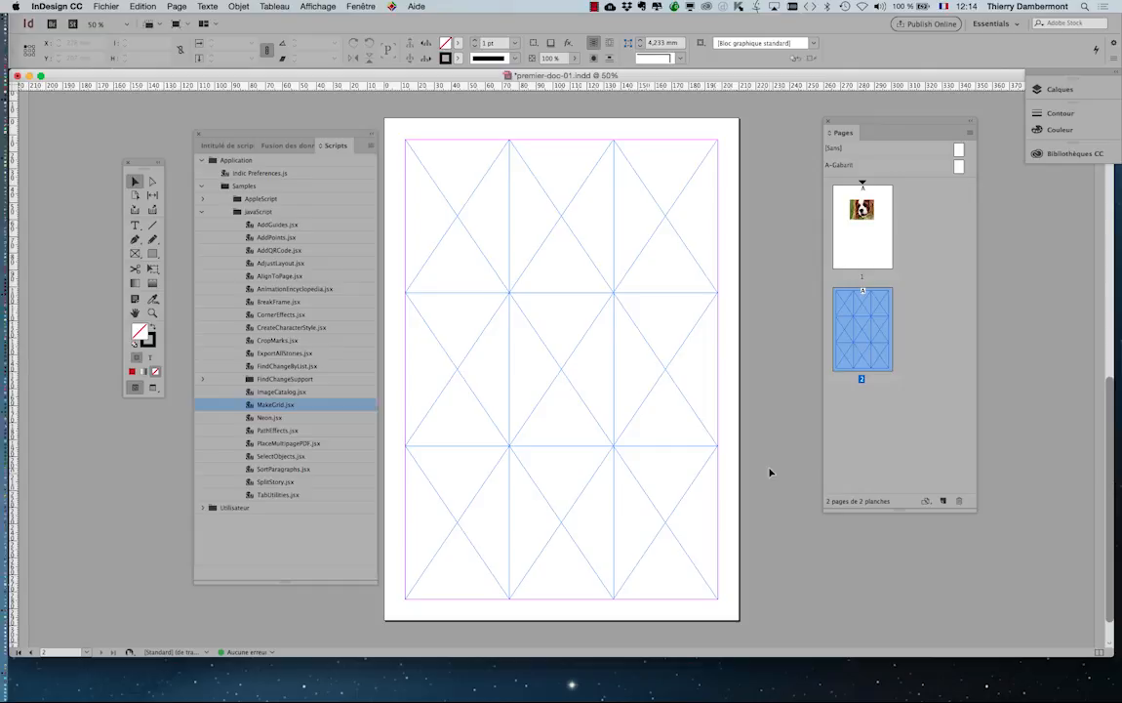
click(353, 6)
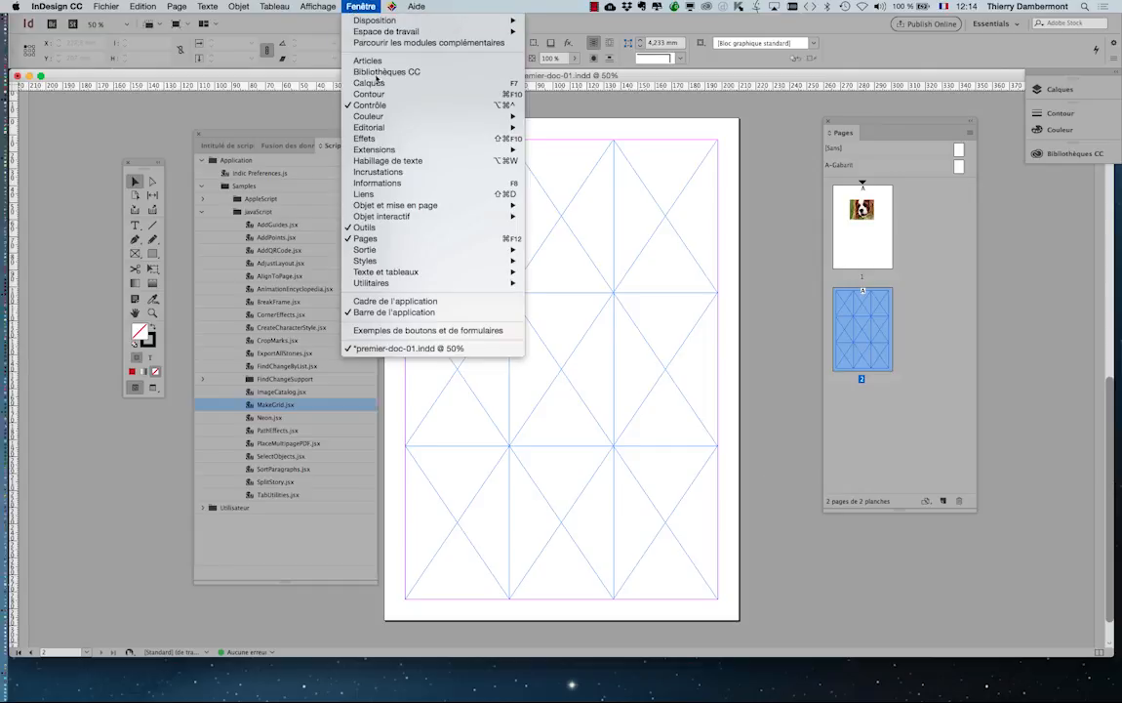
mouse_move(410, 250)
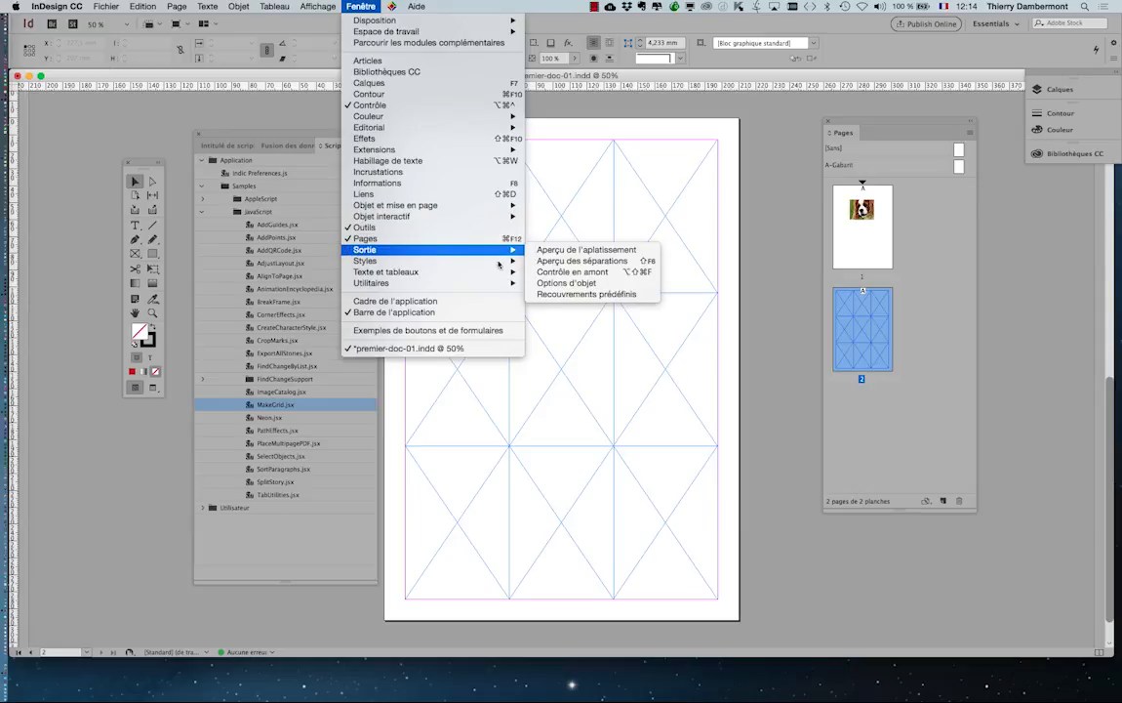
click(446, 368)
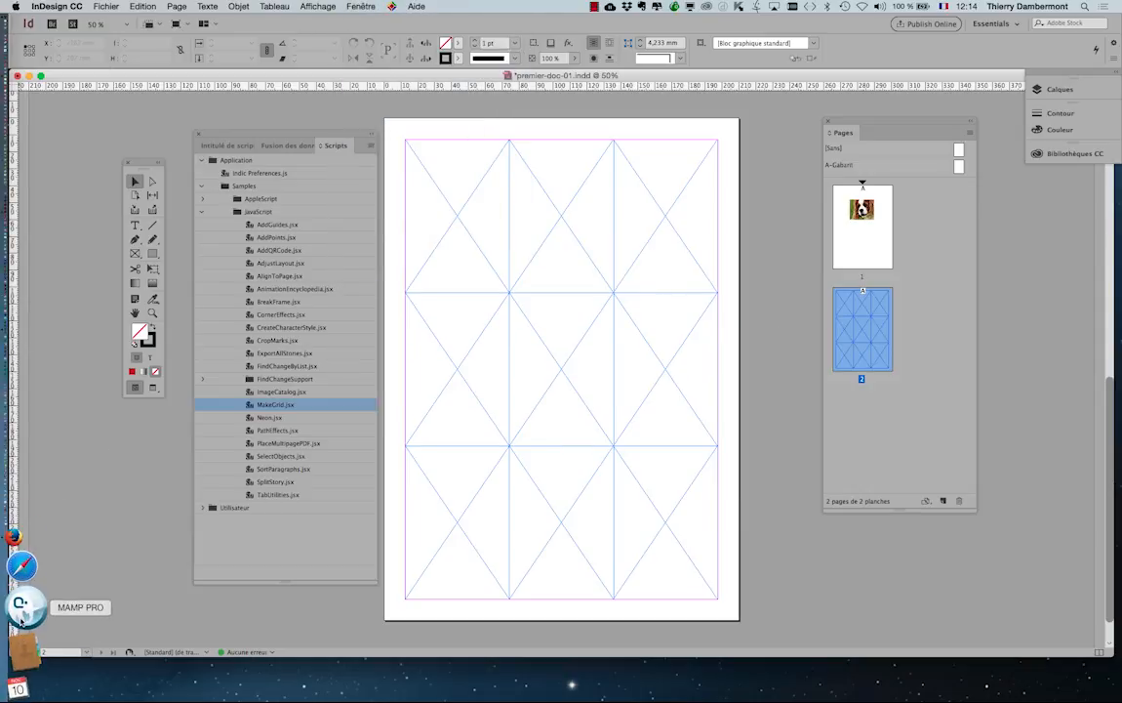
- Switch to Firefox, close the window showing the dog statue image and open a new browser window
click(24, 601)
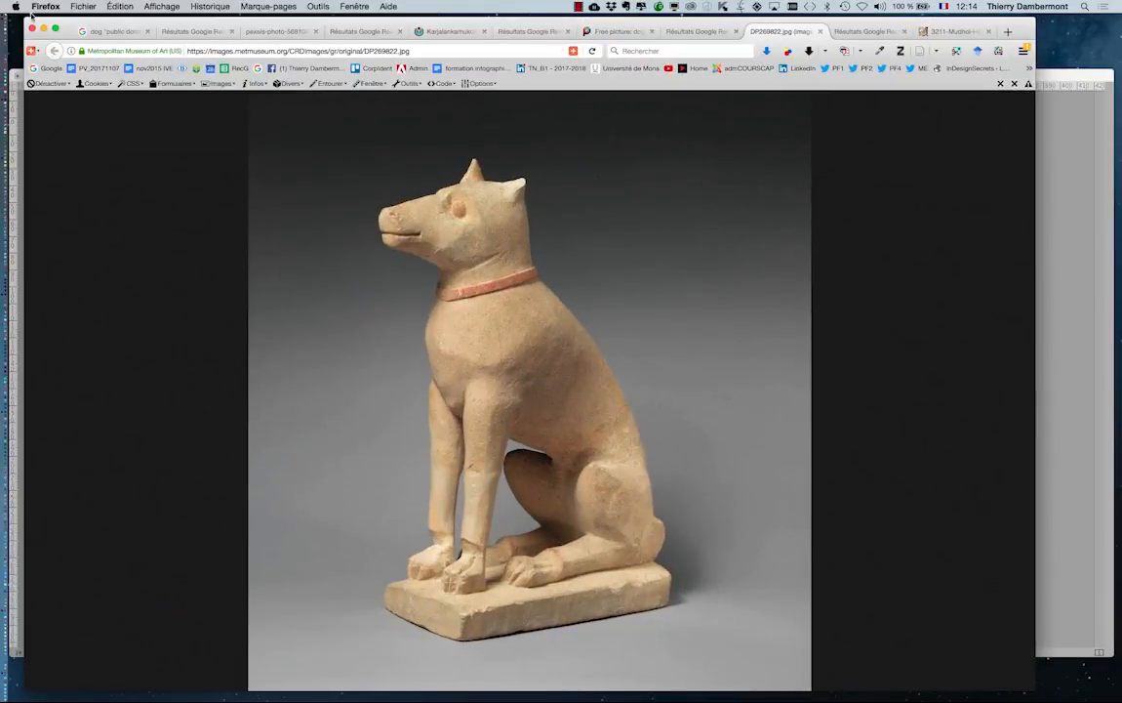
click(32, 28)
click(83, 6)
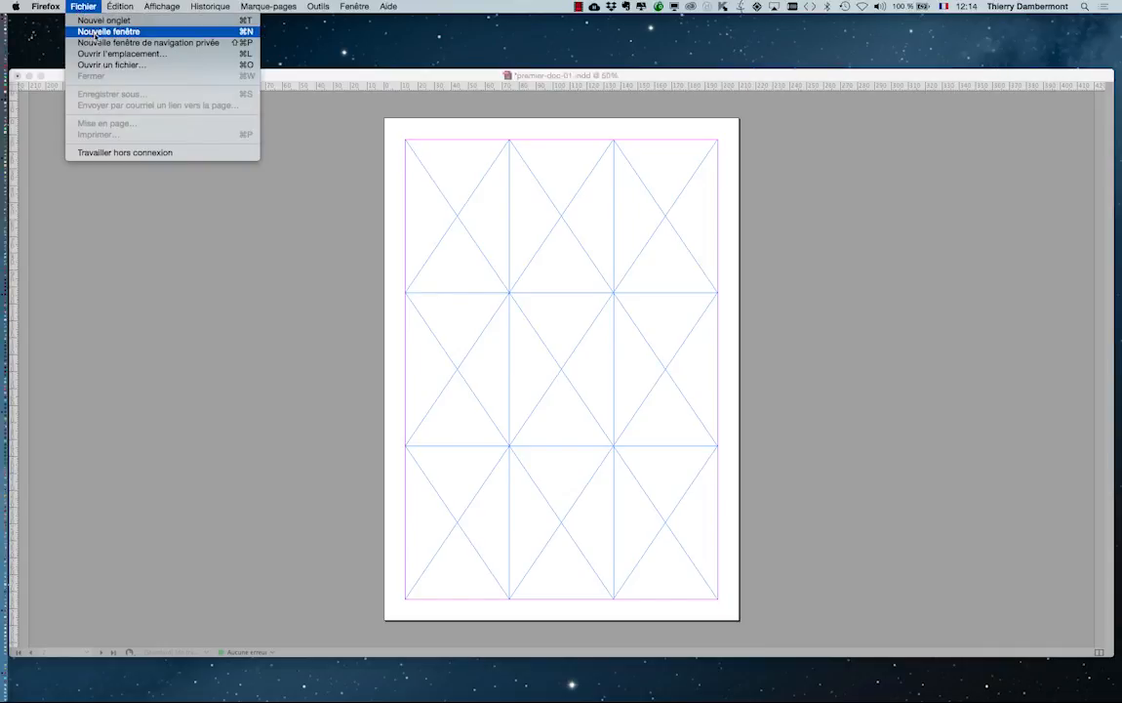
click(98, 31)
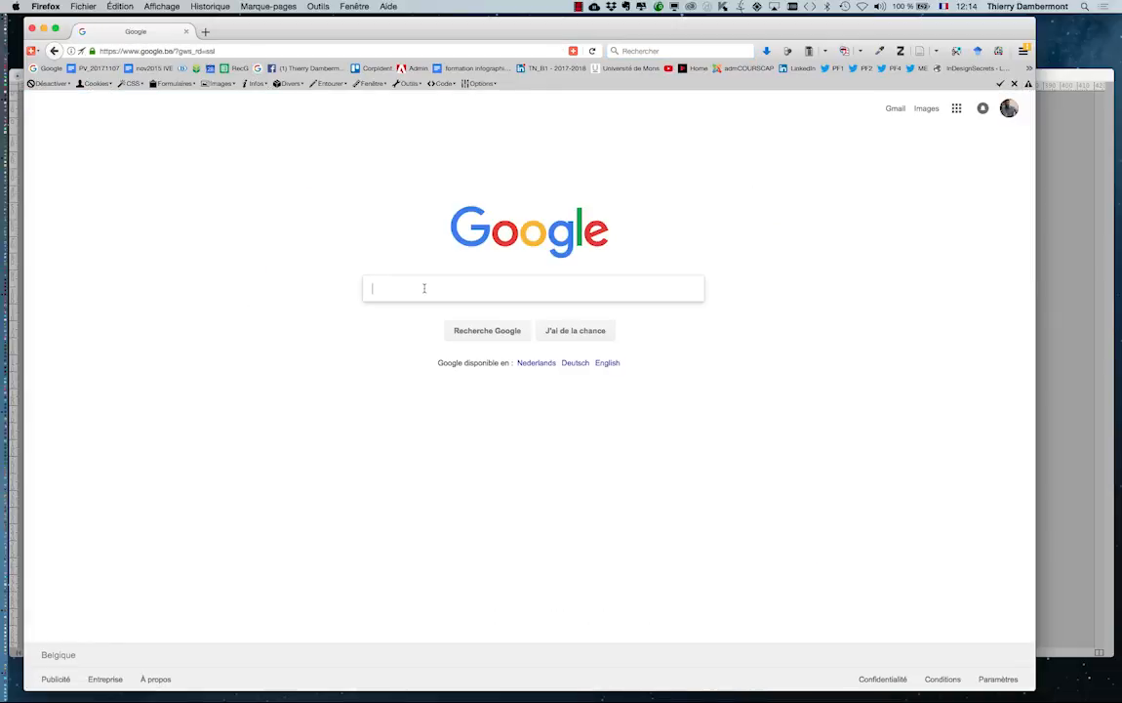
- Search Google for "indiscripts" and browse the home page of the Indiscripts - InDesign Scripting Playground site
text(indiscripts)
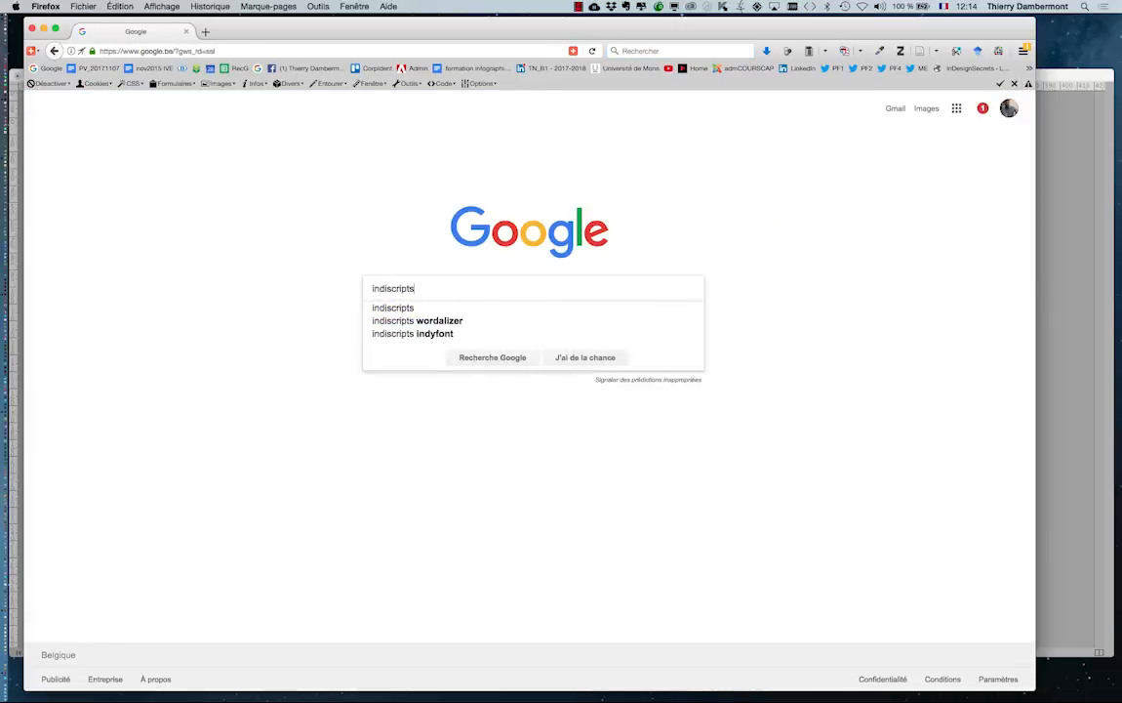
key(Return)
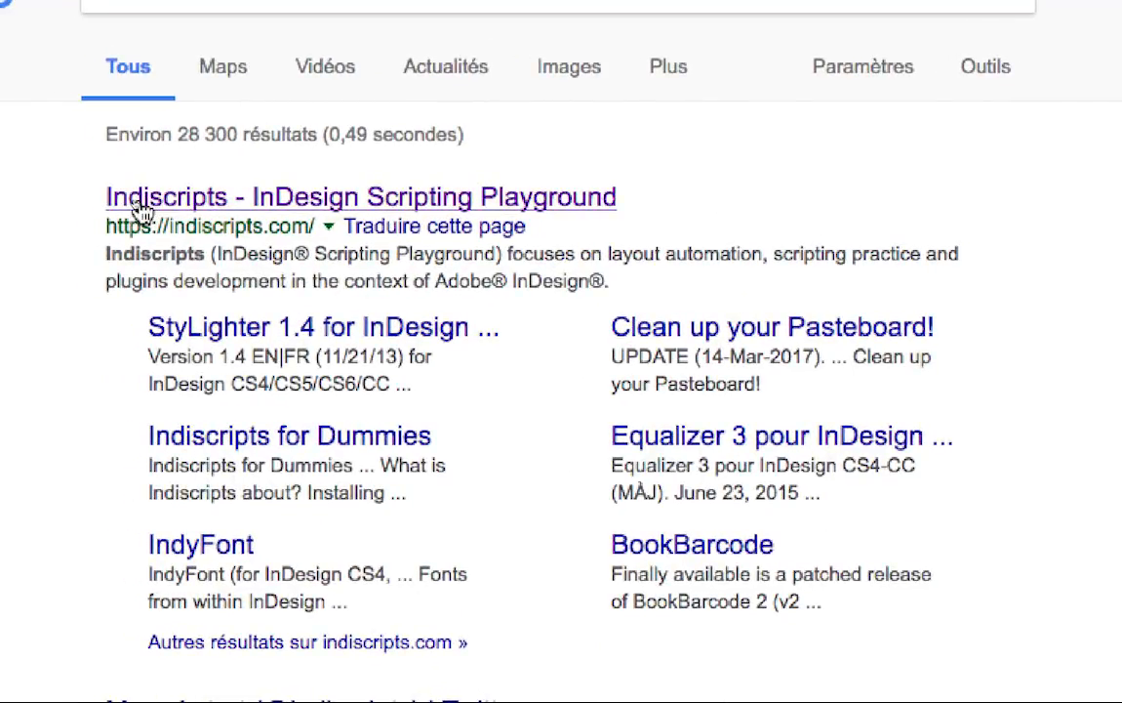
click(142, 208)
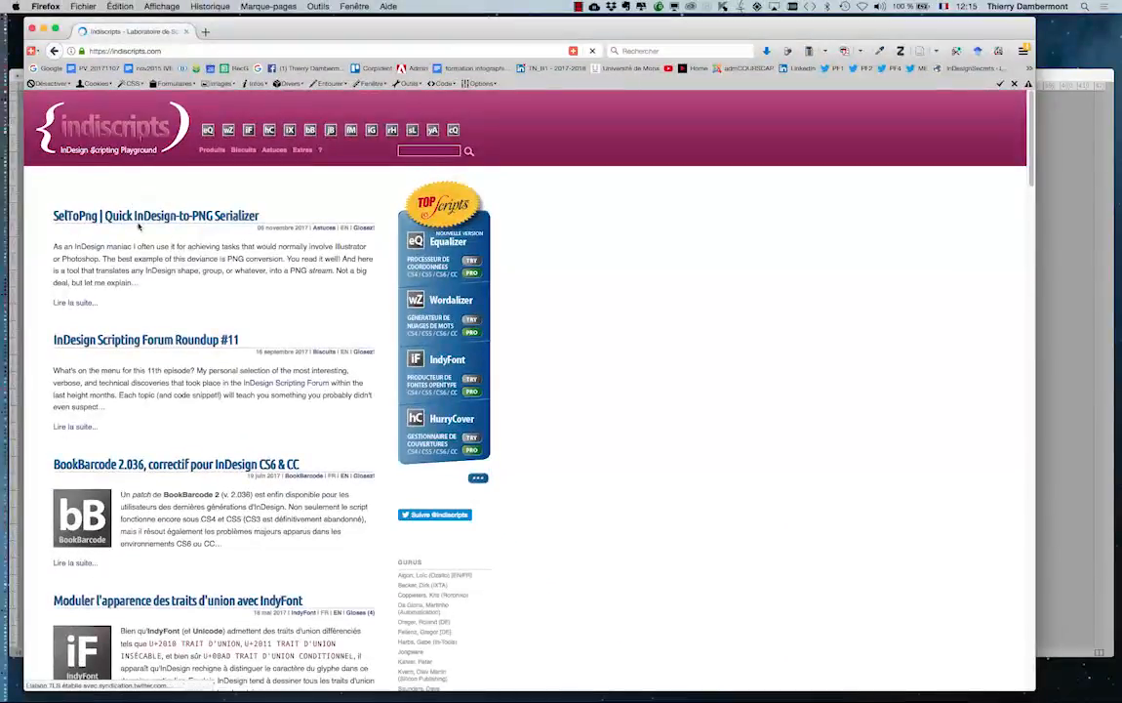
scroll(222, 308, down, 2)
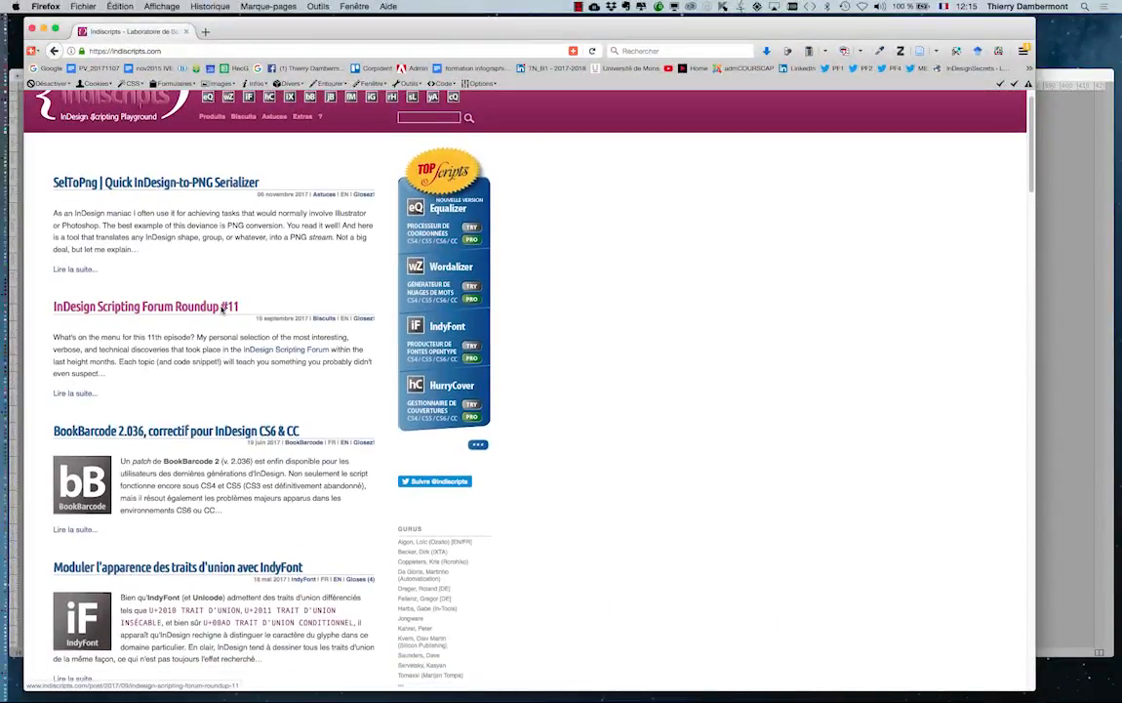
scroll(222, 308, down, 10)
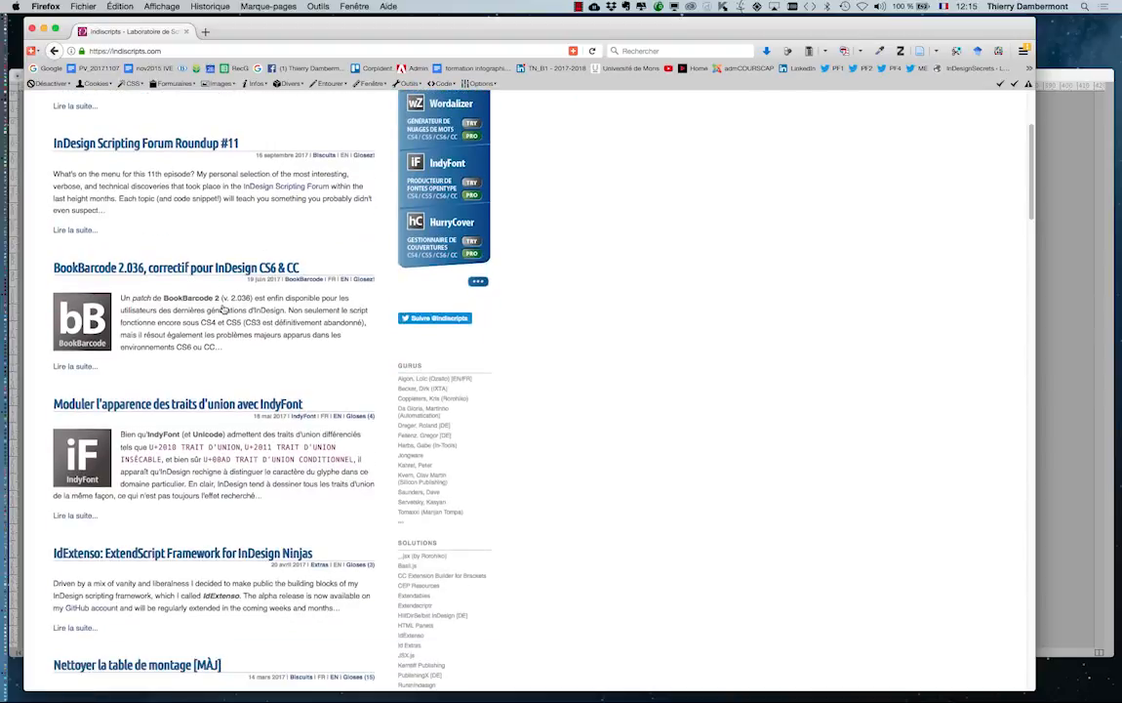
- Browse the older articles further down the Indiscripts home page
scroll(223, 310, down, 20)
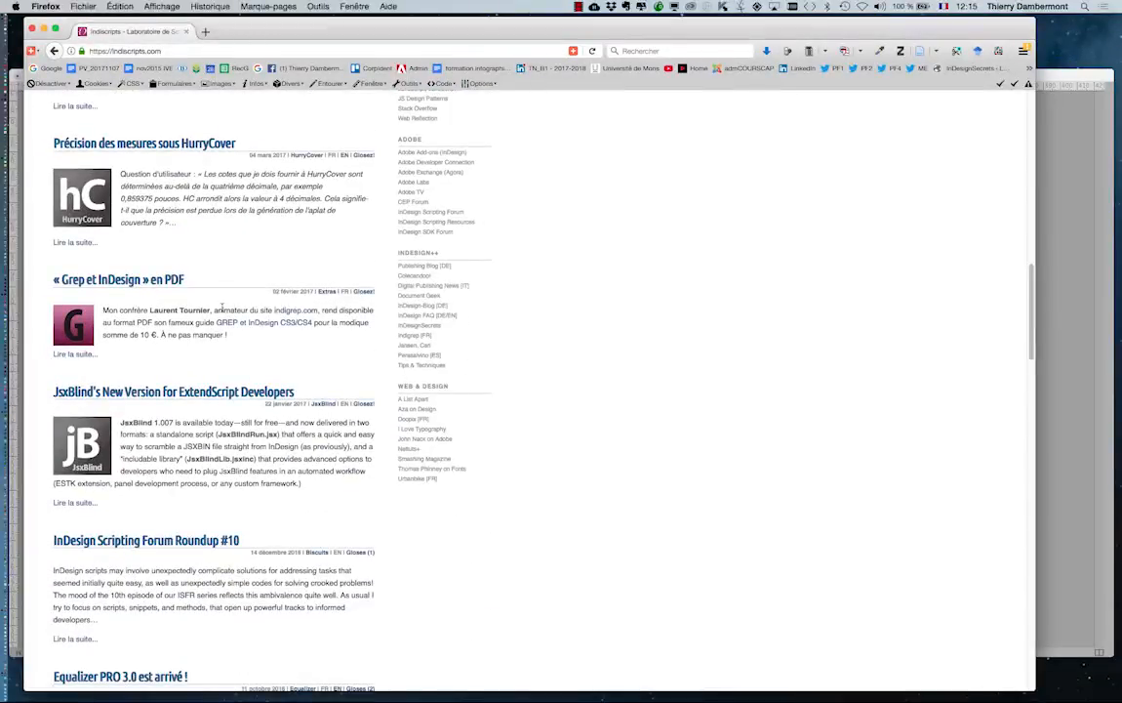
scroll(221, 309, down, 20)
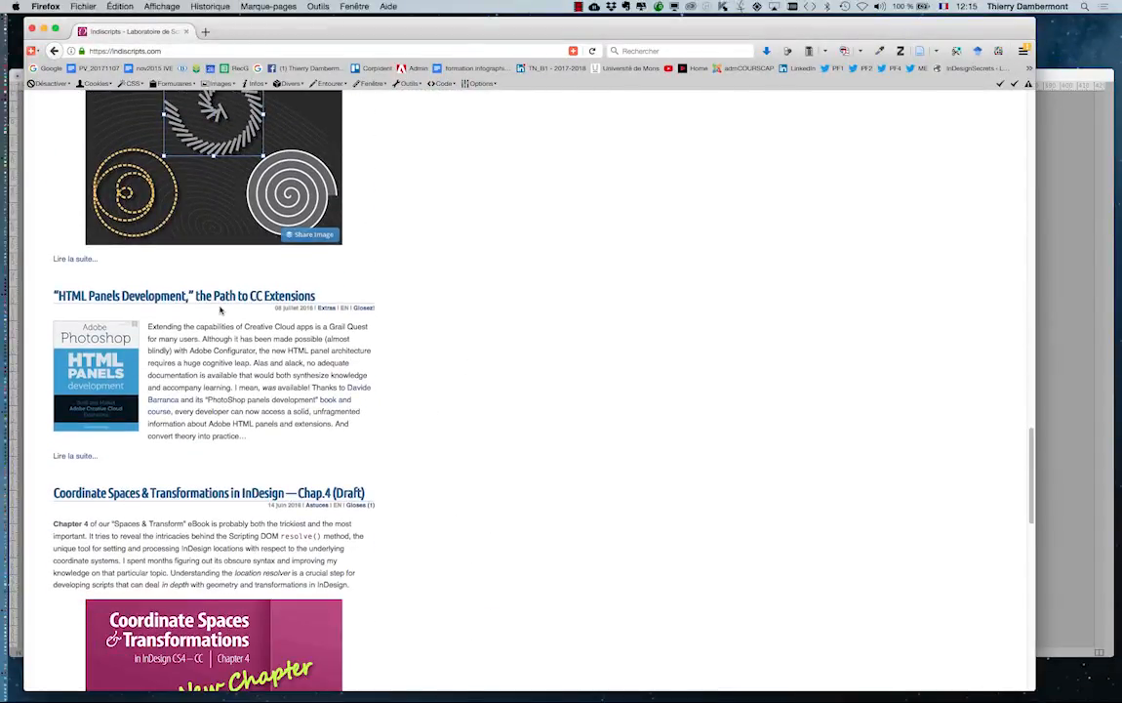
scroll(217, 310, down, 13)
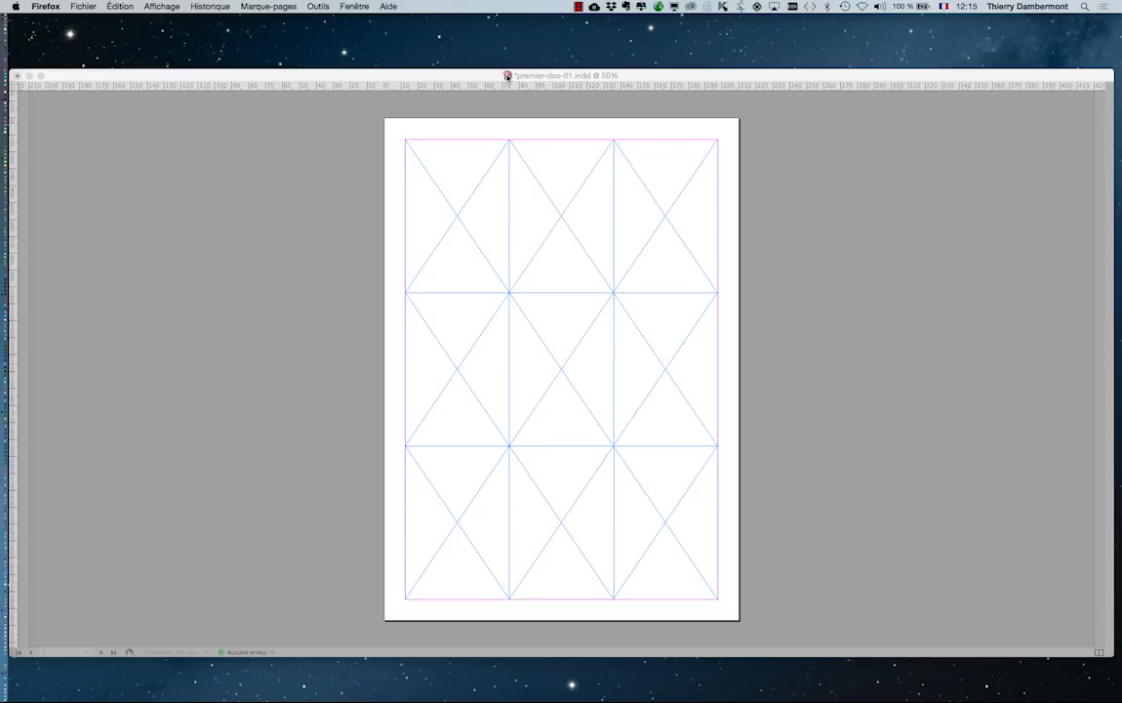
- Switch back to premier-doc-01.indd in InDesign and look through the sample JavaScript scripts, including CropMarks, ImageCatalog, PlaceMultipagePDF, SortParagraphs, SplitStory and BreakFrame
click(507, 76)
click(360, 6)
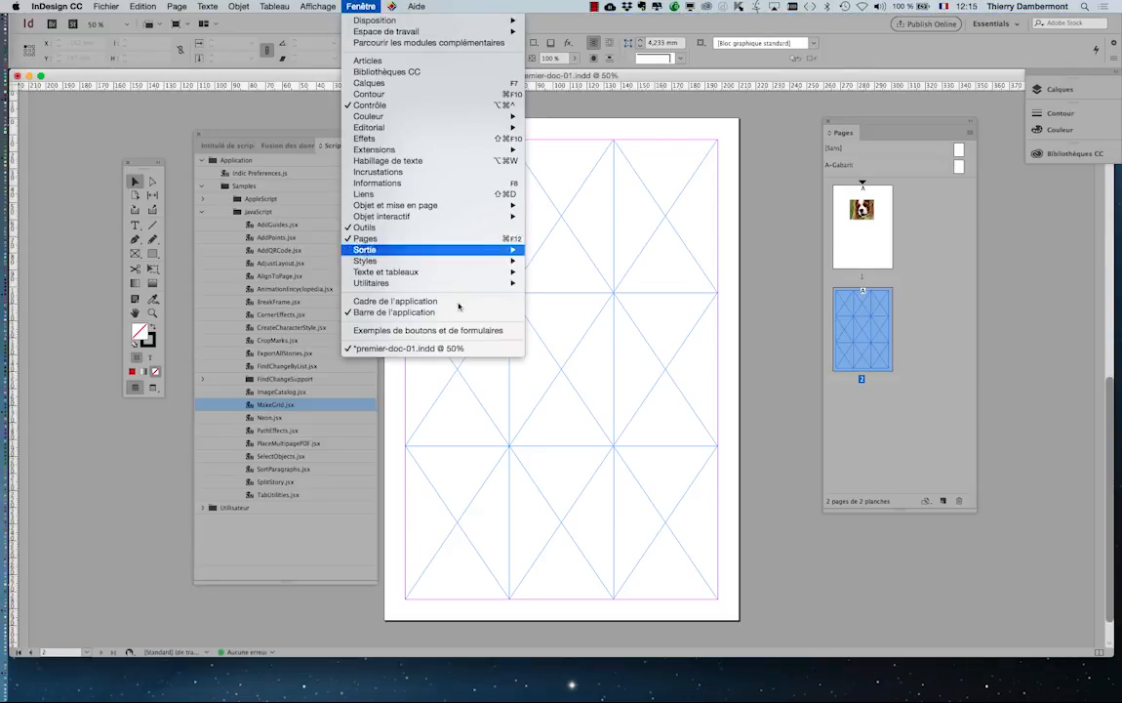
click(282, 317)
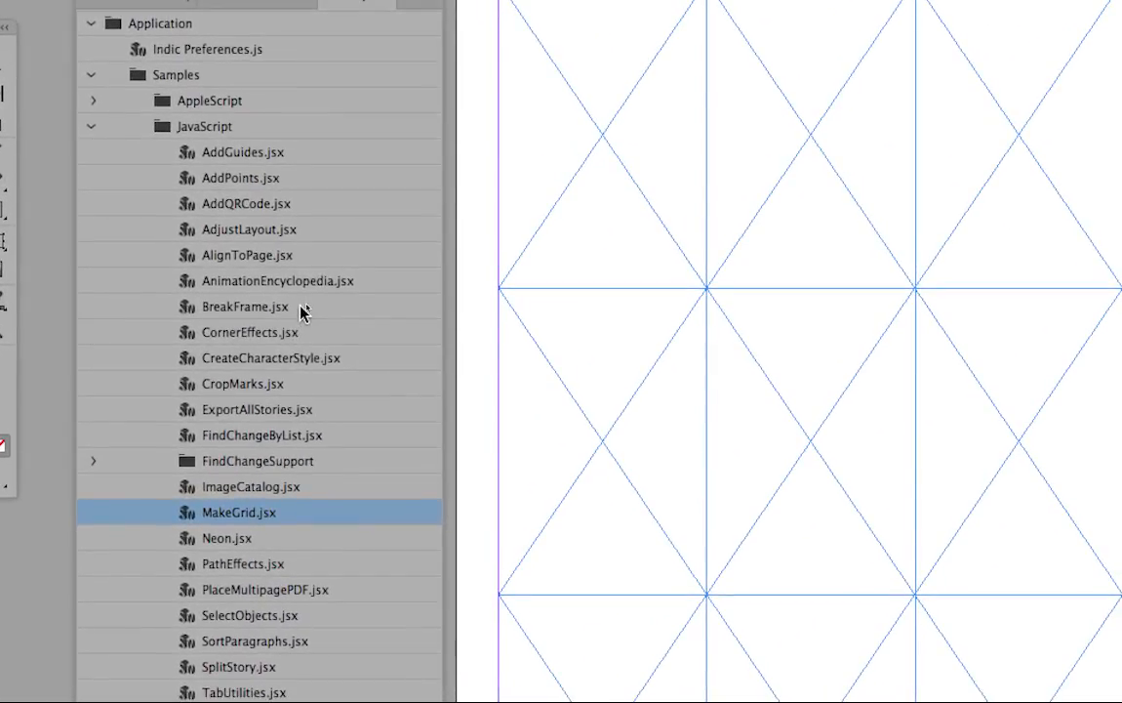
click(302, 389)
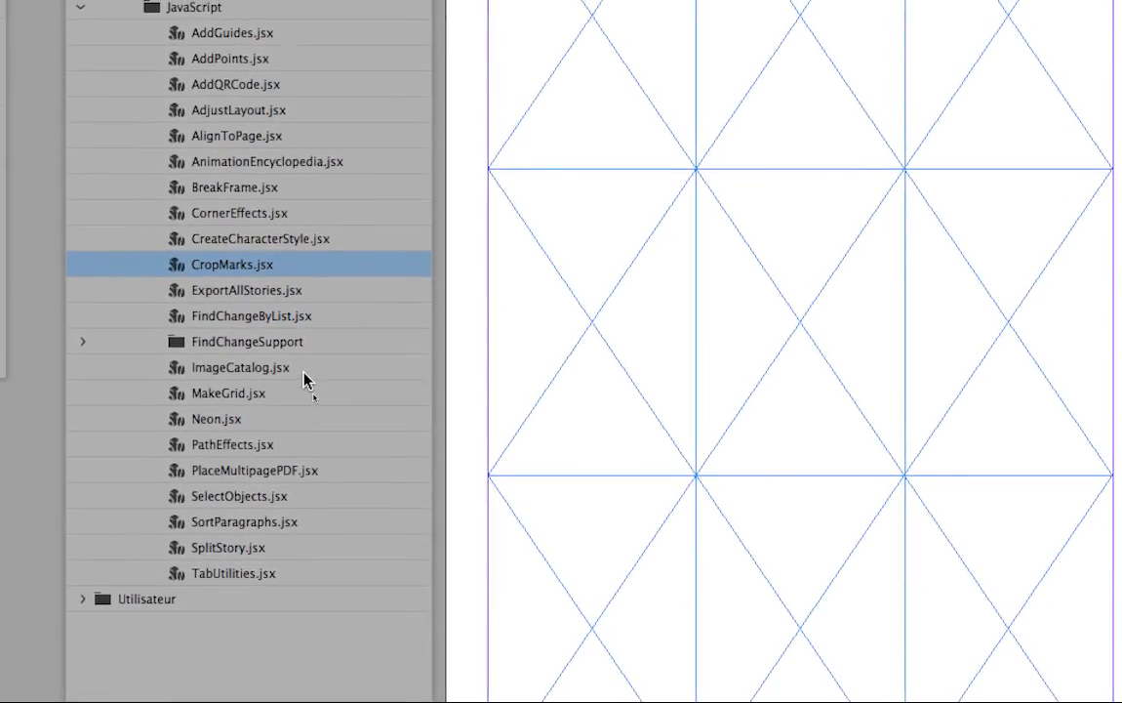
click(304, 372)
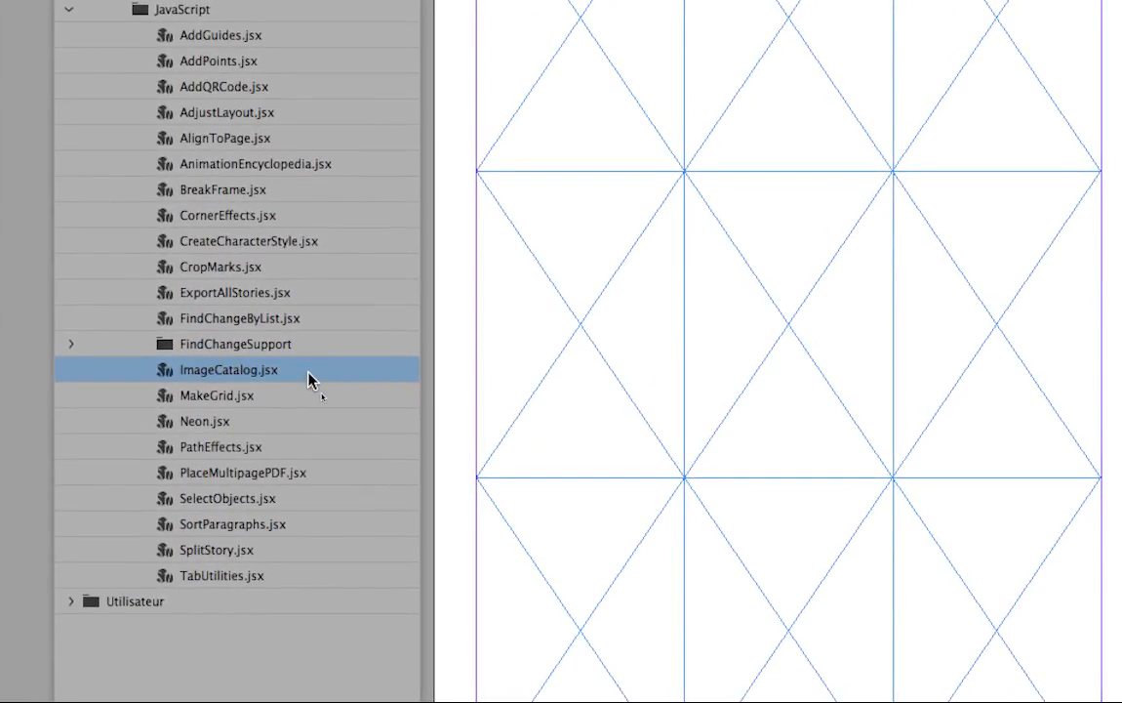
click(329, 473)
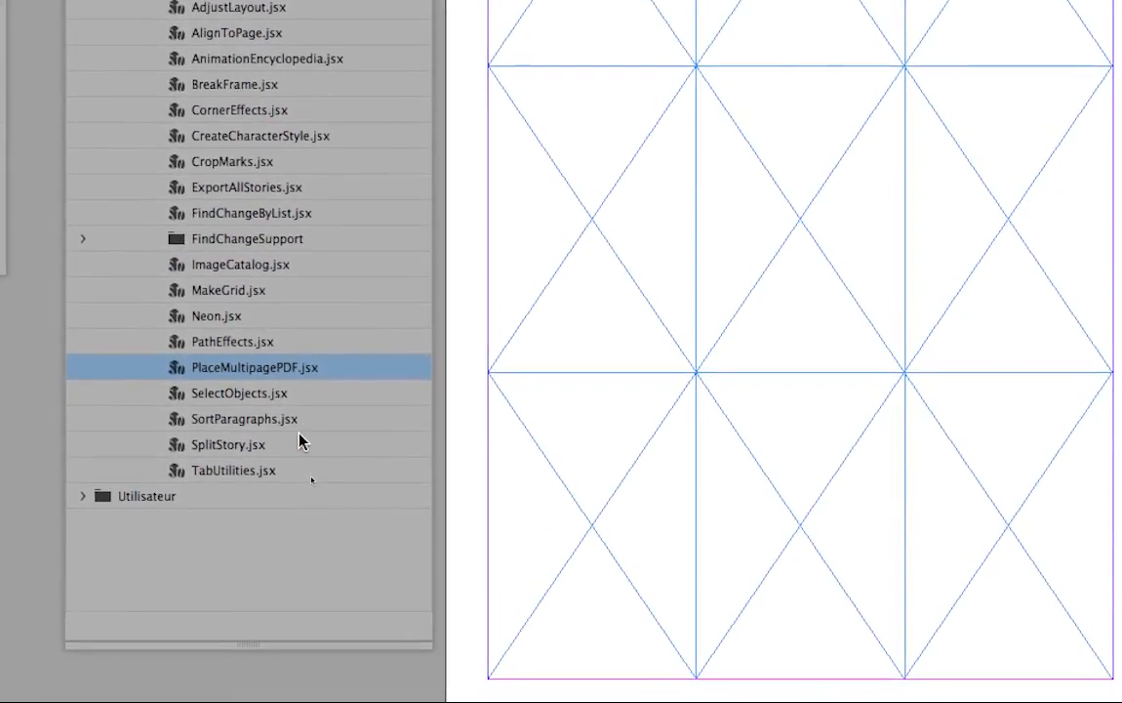
click(309, 429)
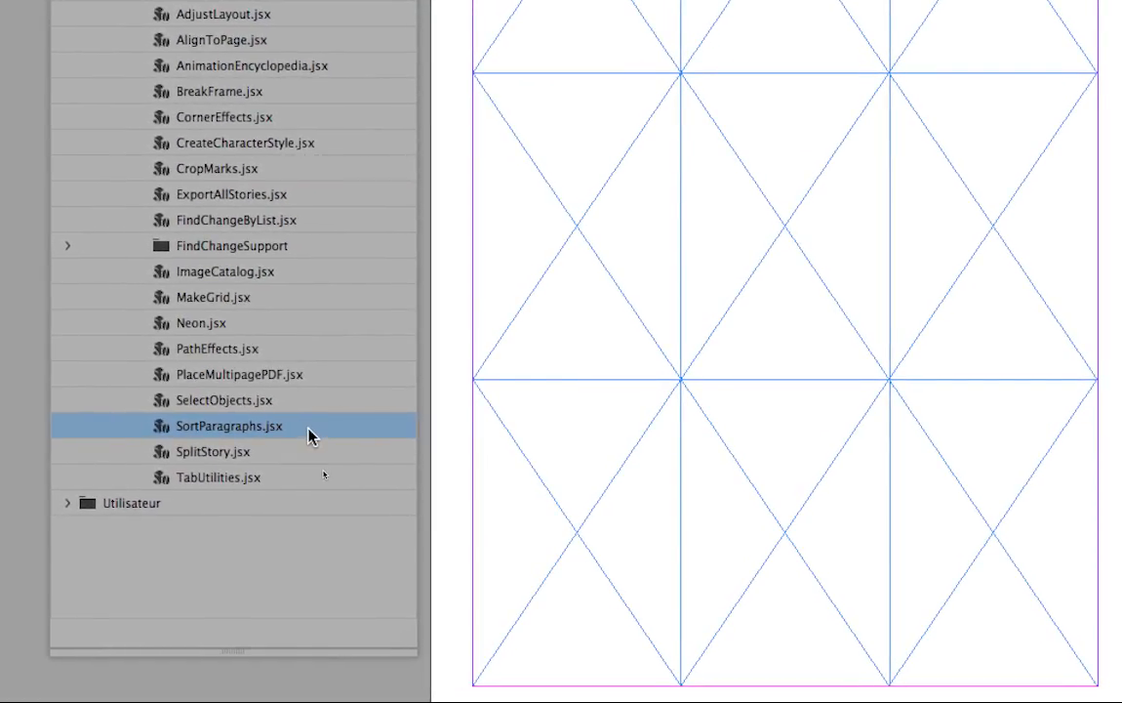
click(301, 455)
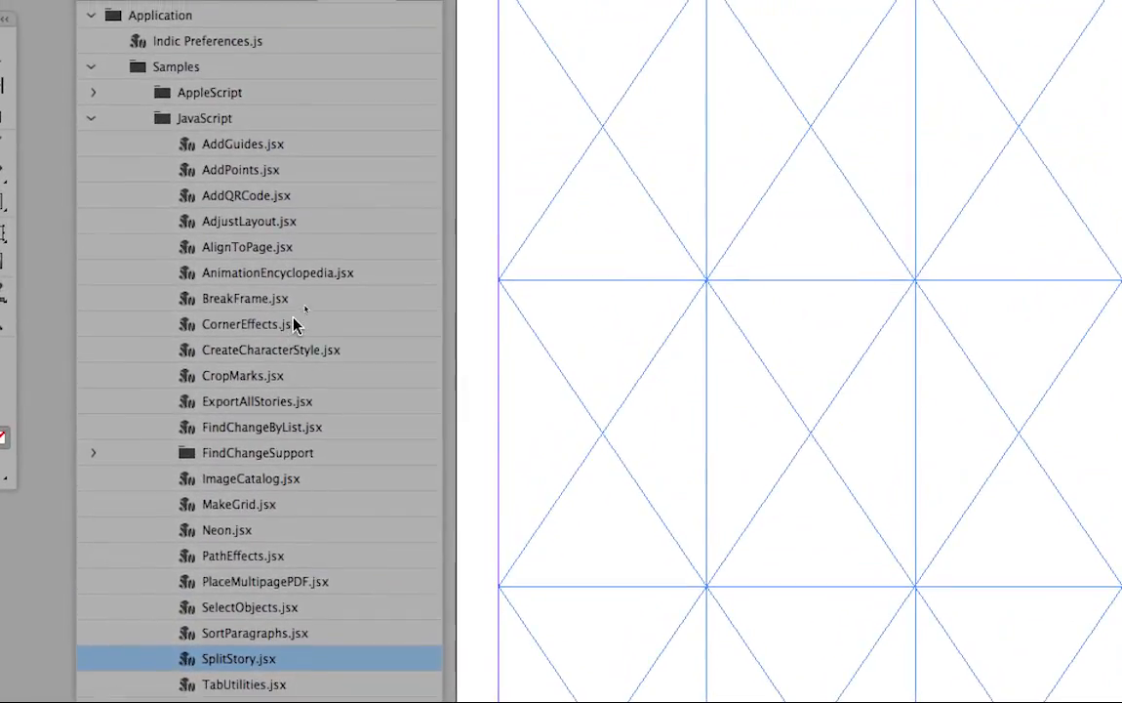
click(293, 298)
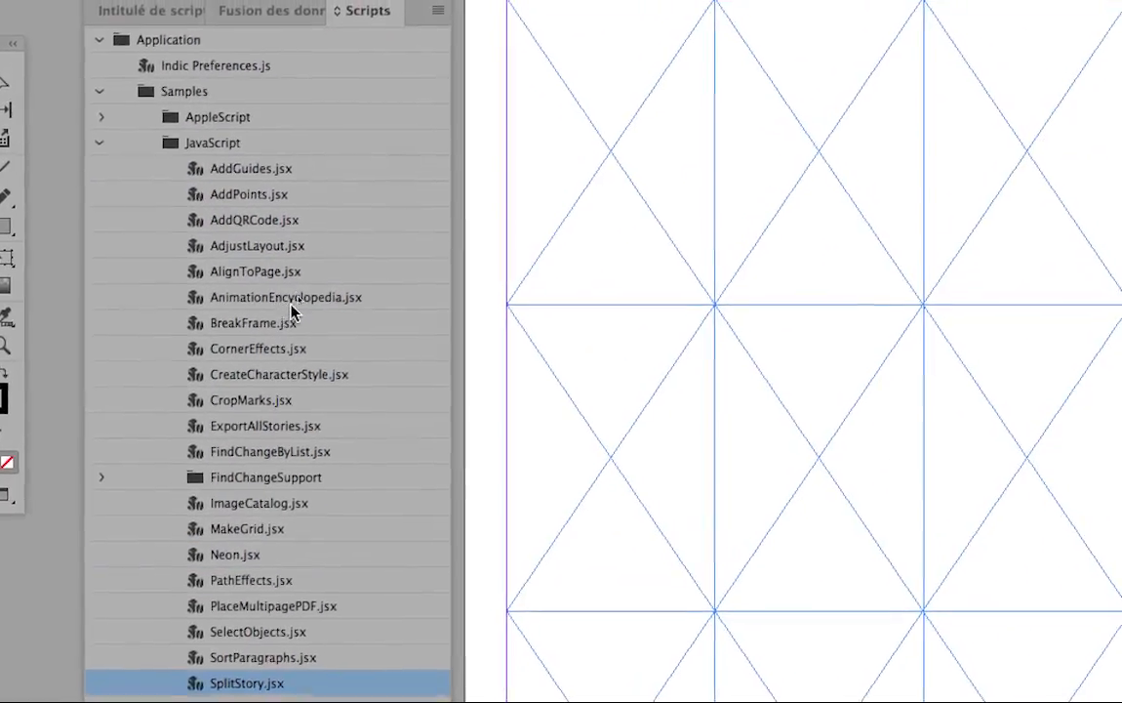
click(306, 46)
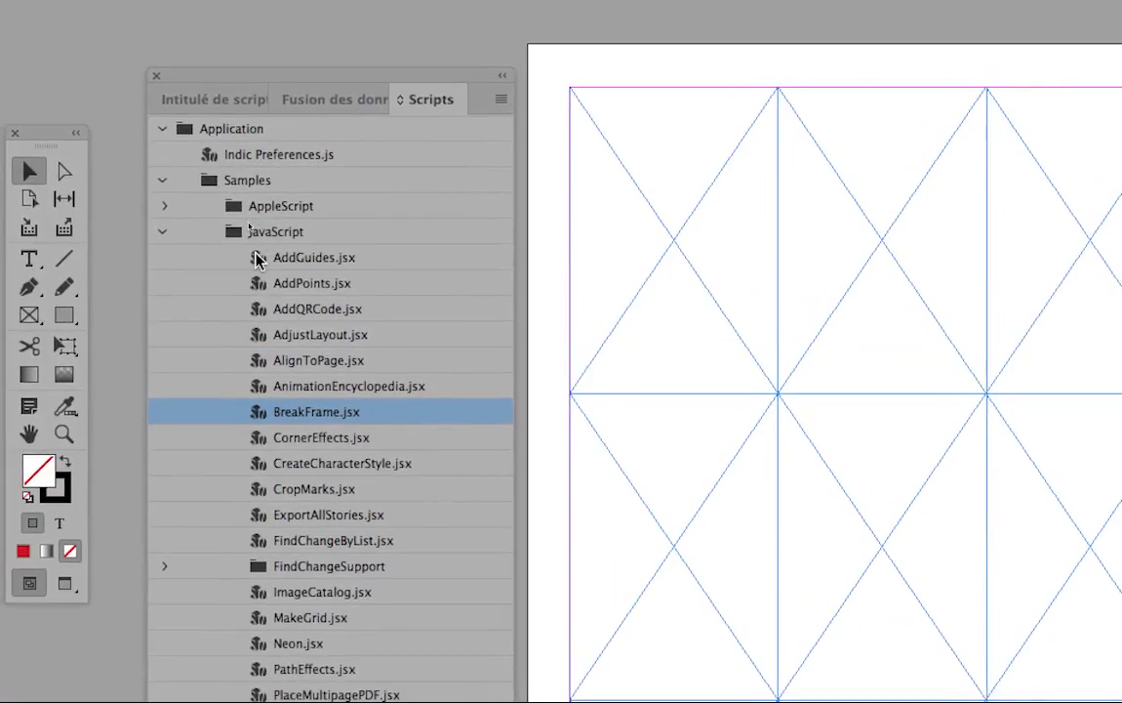
- Collapse the JavaScript samples folder and close the Scripts panel
click(162, 231)
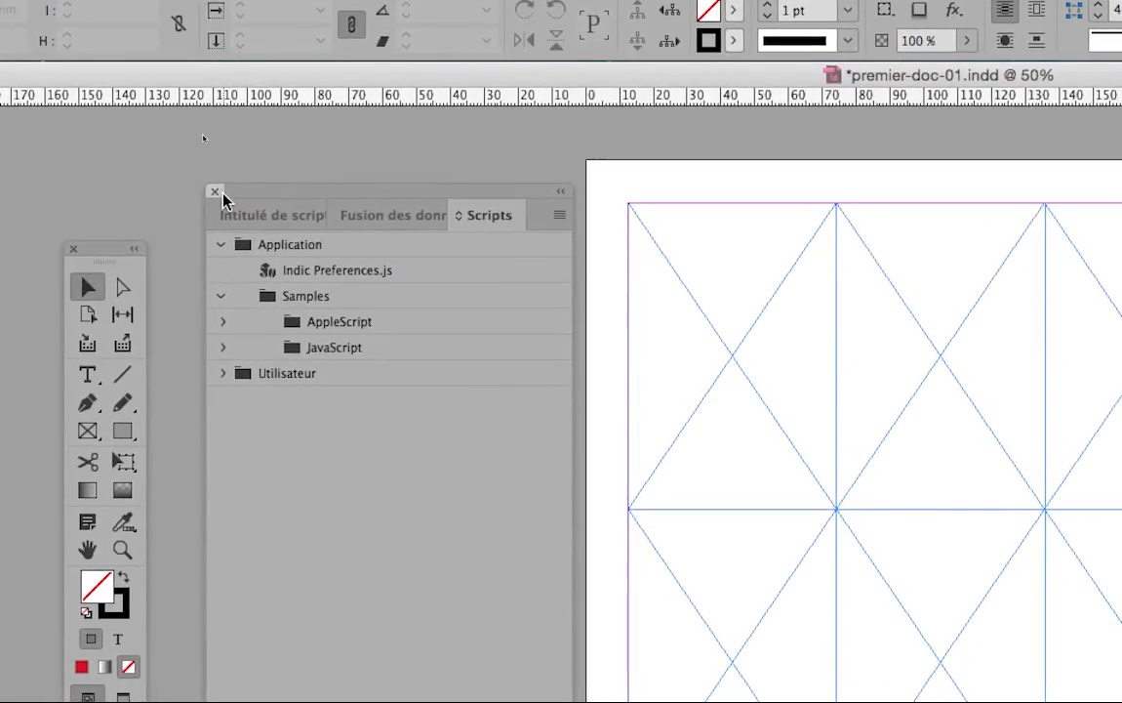
click(216, 192)
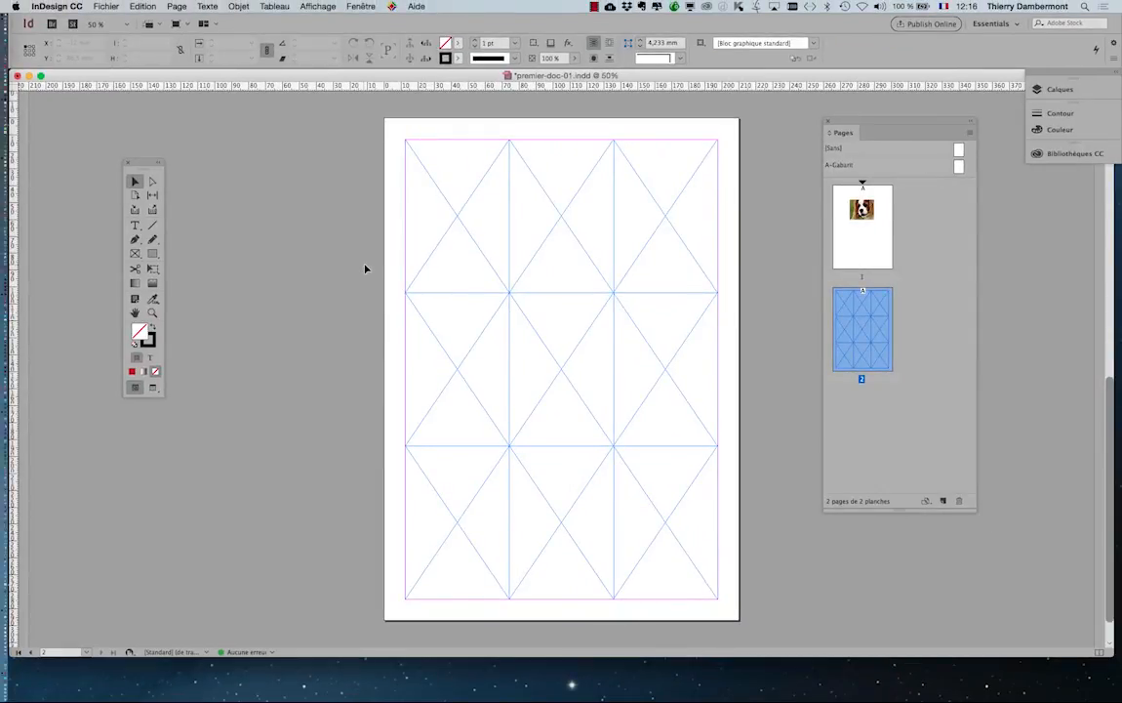
- Load DP269822.jpg, the Karelian bear dog JPG and pexels-photo-568108.jpeg from the JOUR 5 IVE folder for placing
click(105, 6)
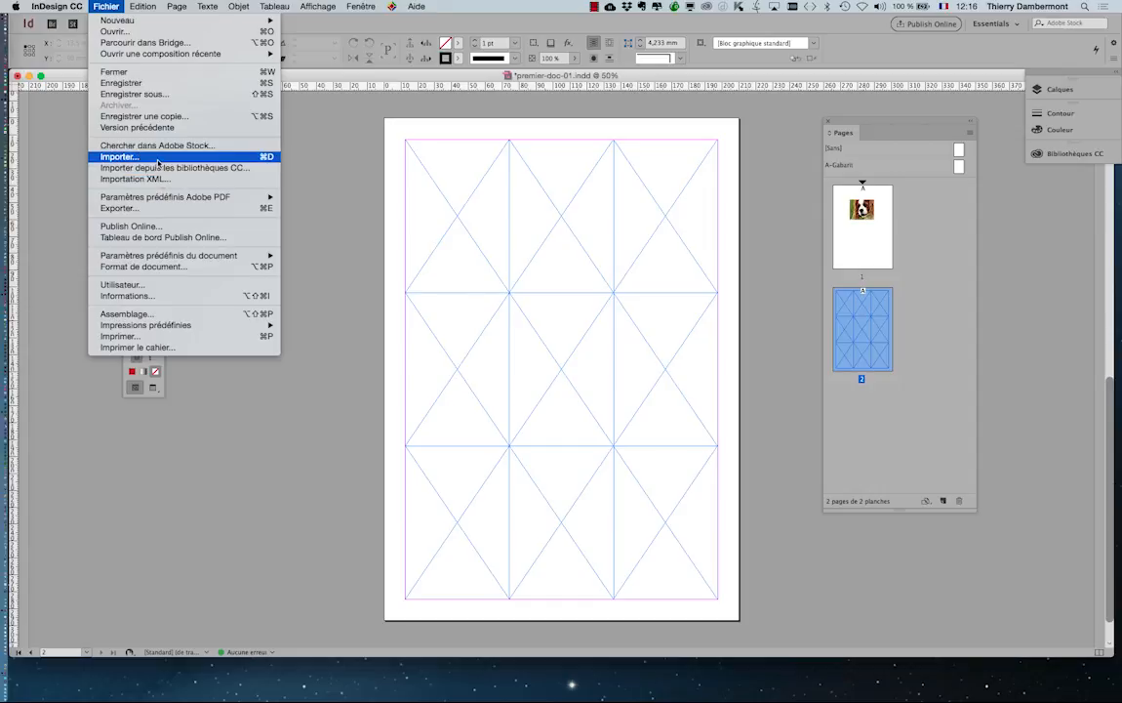
click(147, 154)
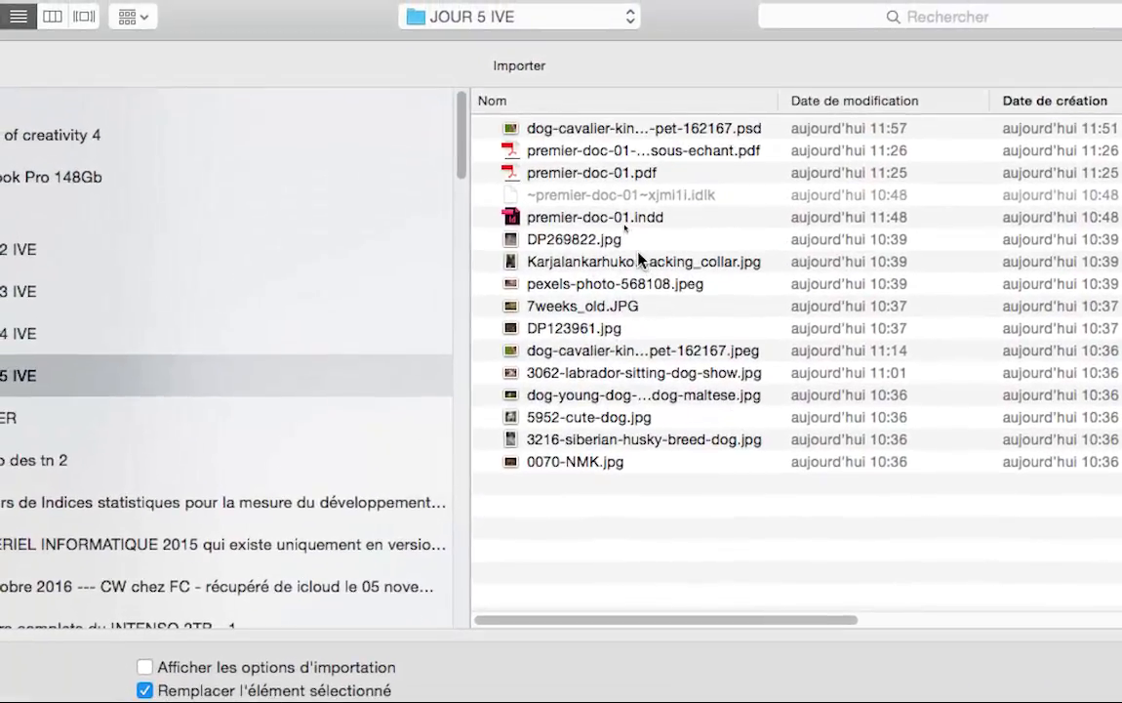
click(634, 239)
shift+click(639, 283)
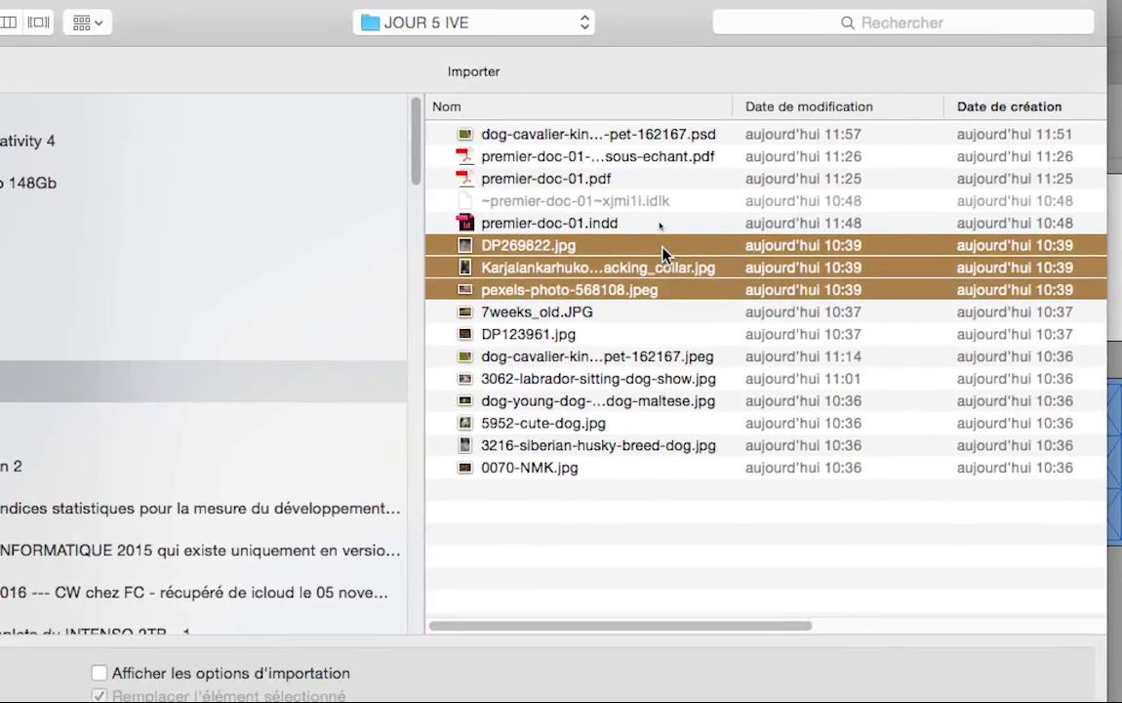
click(656, 222)
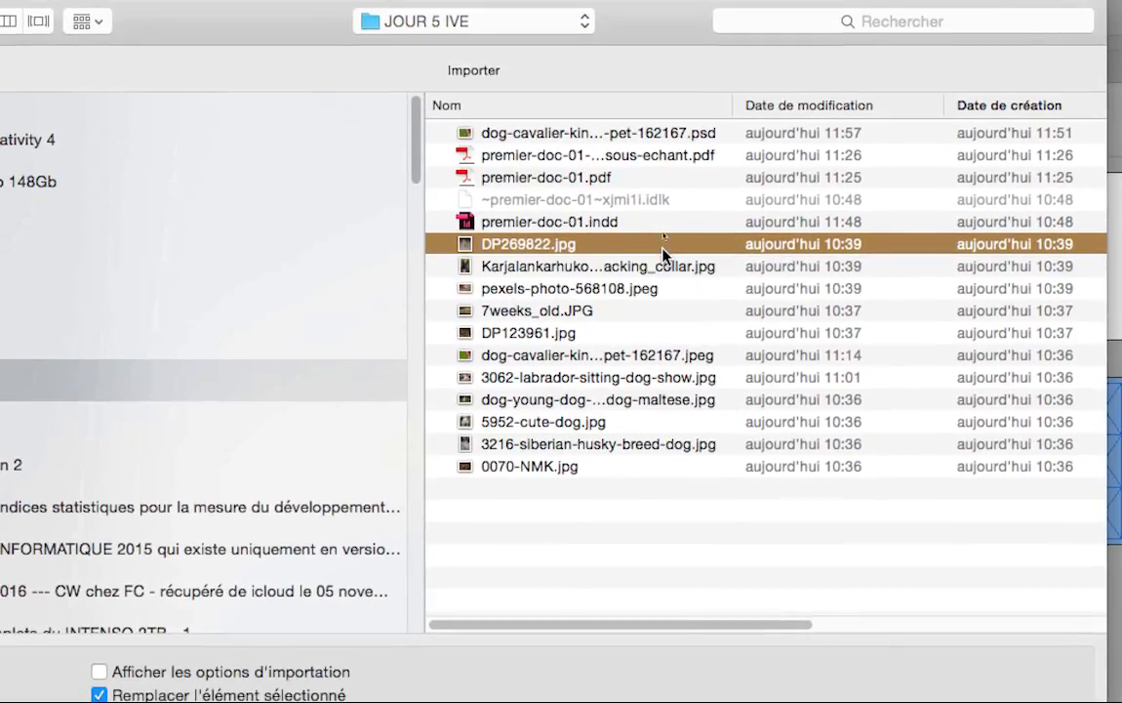
shift+click(671, 265)
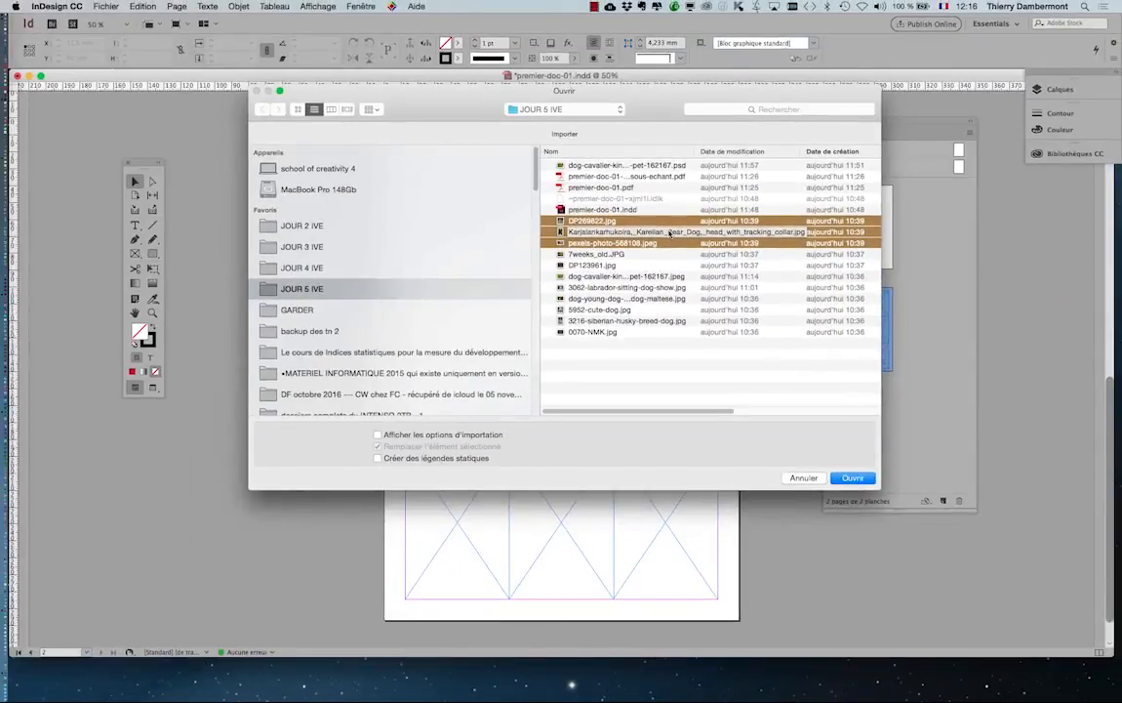
click(853, 477)
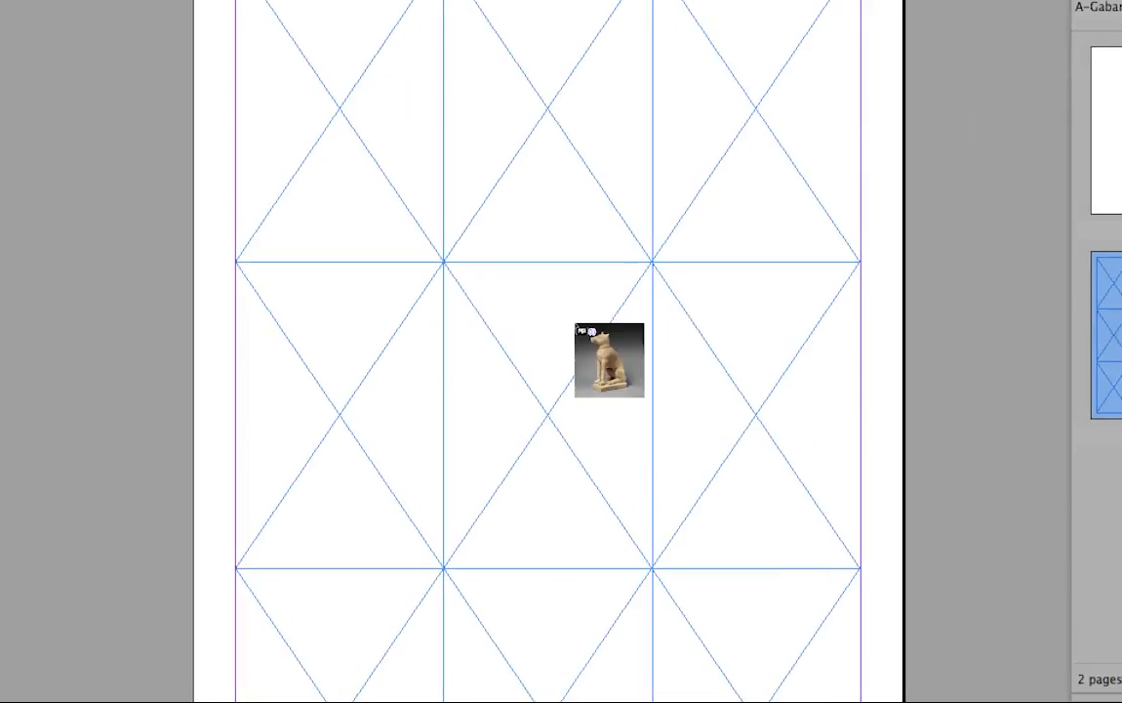
- Cycle through the three loaded images until the black dog photo is the one ready for placing
click(577, 334)
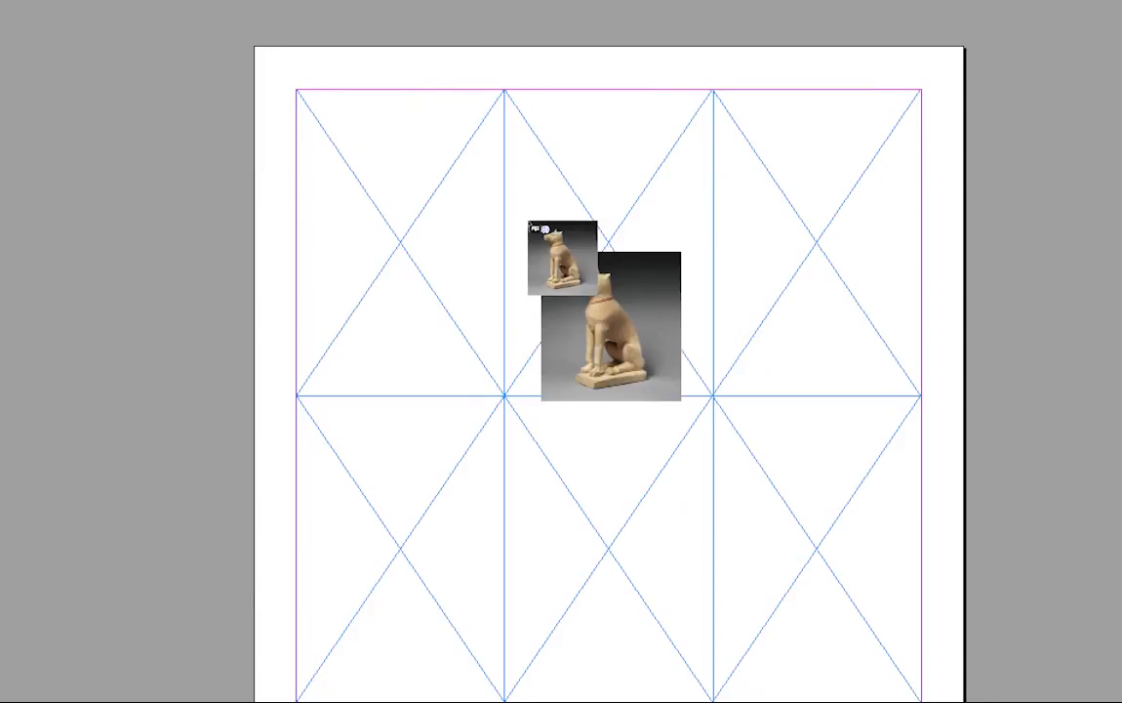
key(Right)
key(Right)
key(Right)
key(Right)
key(Right)
key(Right)
key(Right)
key(Right)
key(Right)
key(Right)
key(Right)
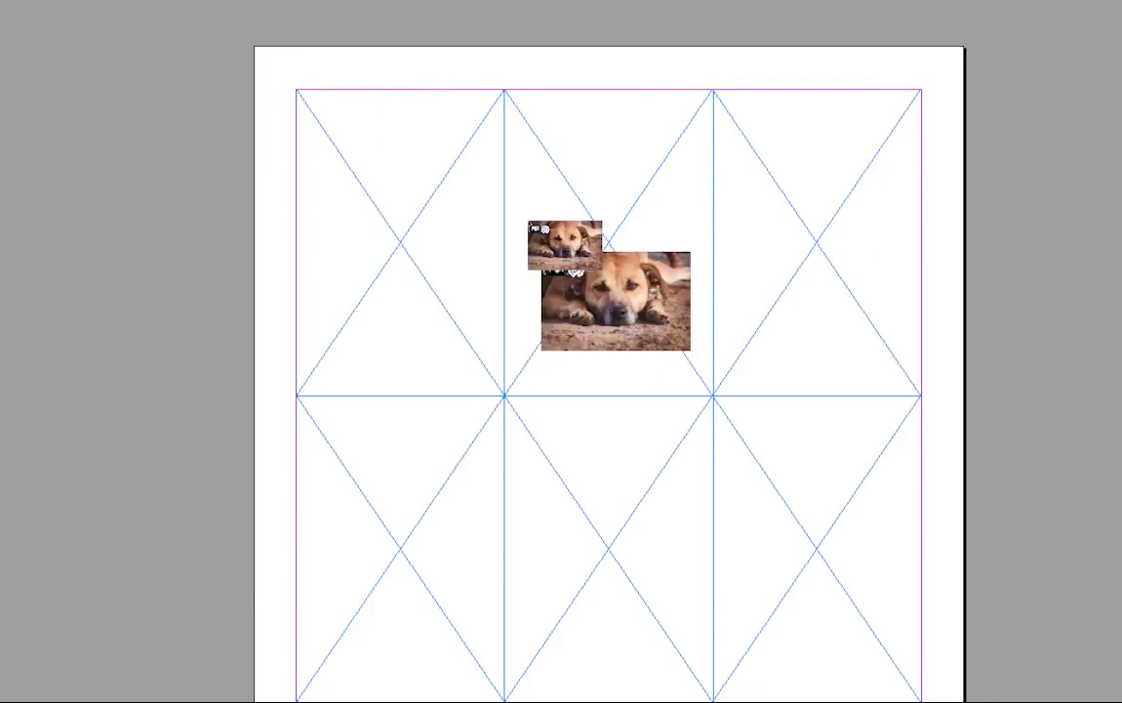
key(Right)
key(Right)
key(Right)
key(Right)
key(Right)
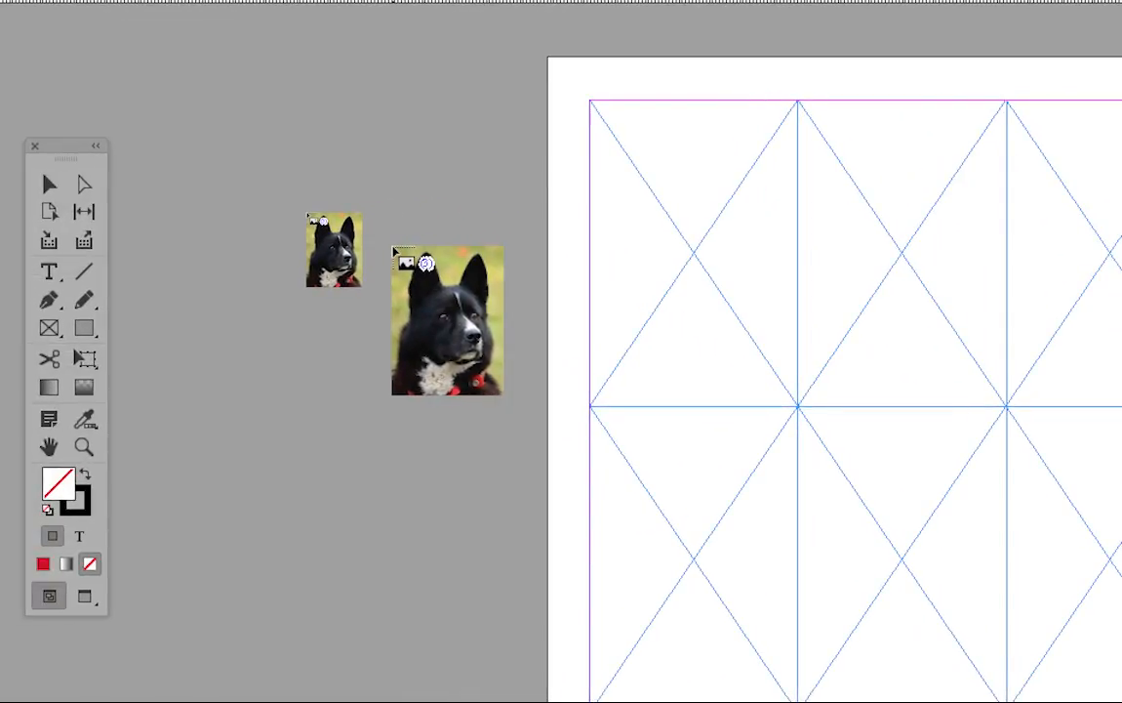
key(Right)
key(Right)
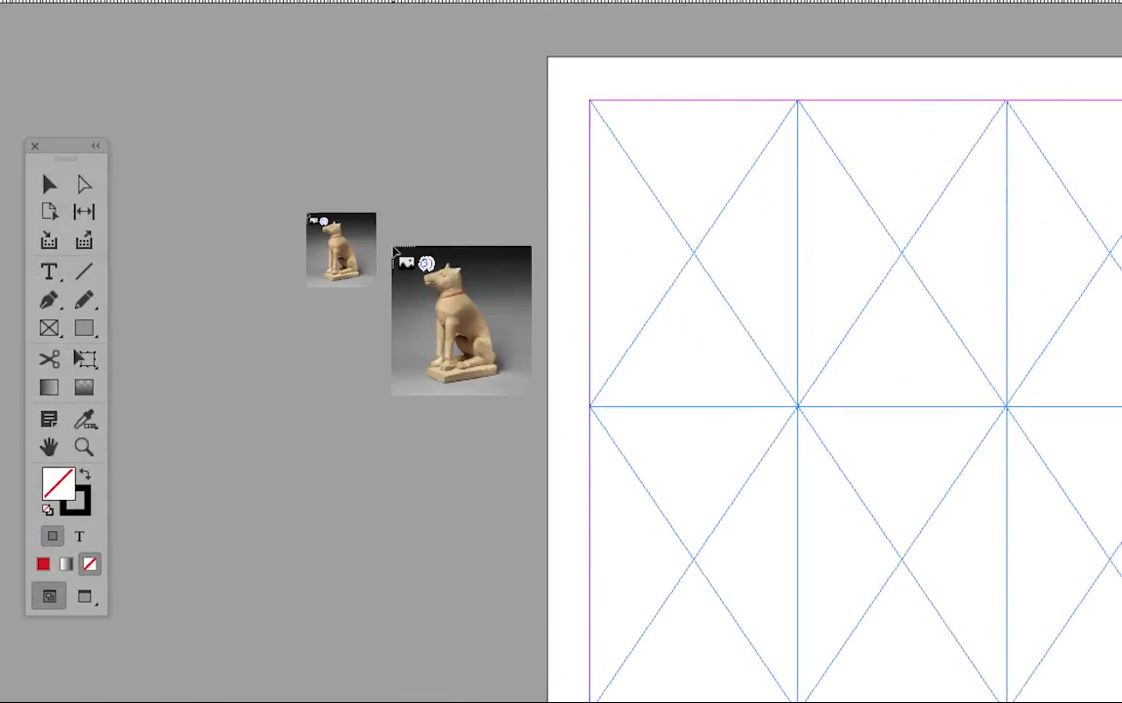
key(Right)
key(Right)
key(Right)
key(Right)
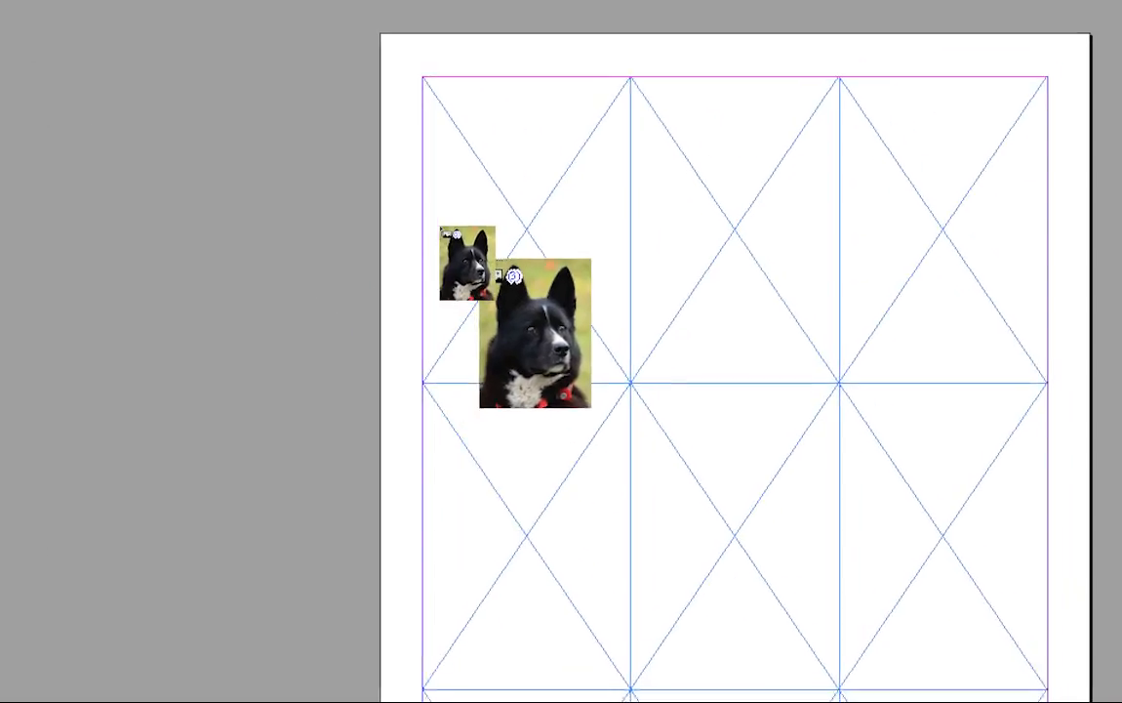
- Place the black dog, the lying brown dog and the dog statue into the three top-row frames from left to right
click(456, 183)
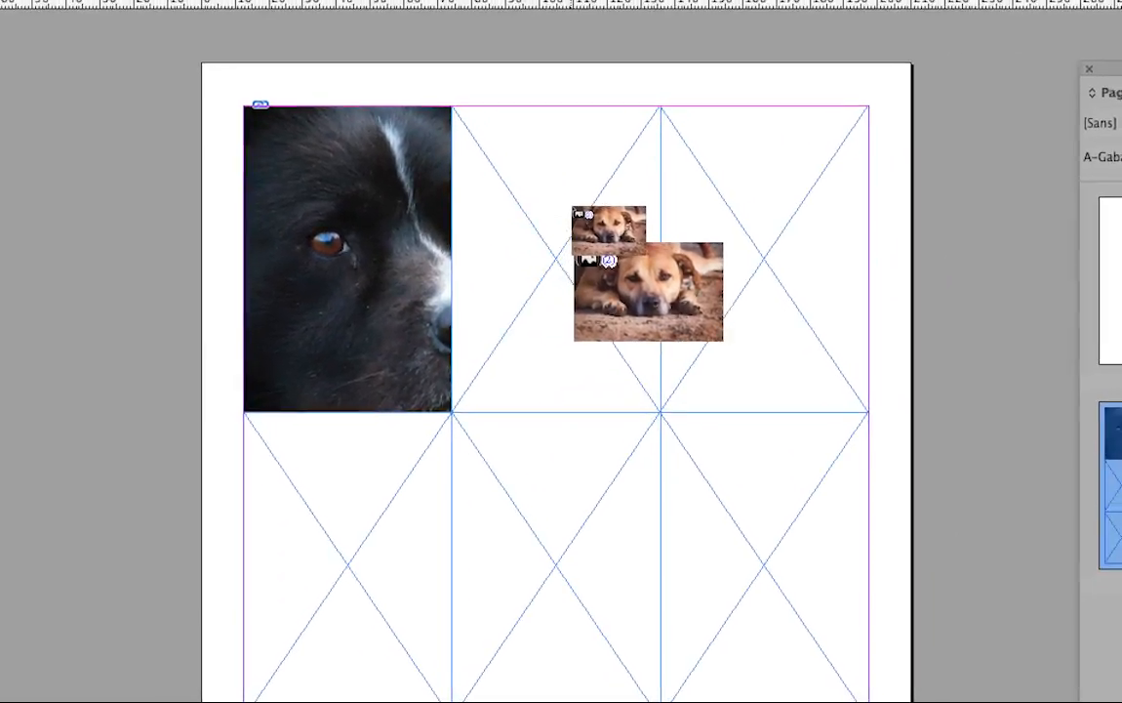
click(743, 201)
click(737, 261)
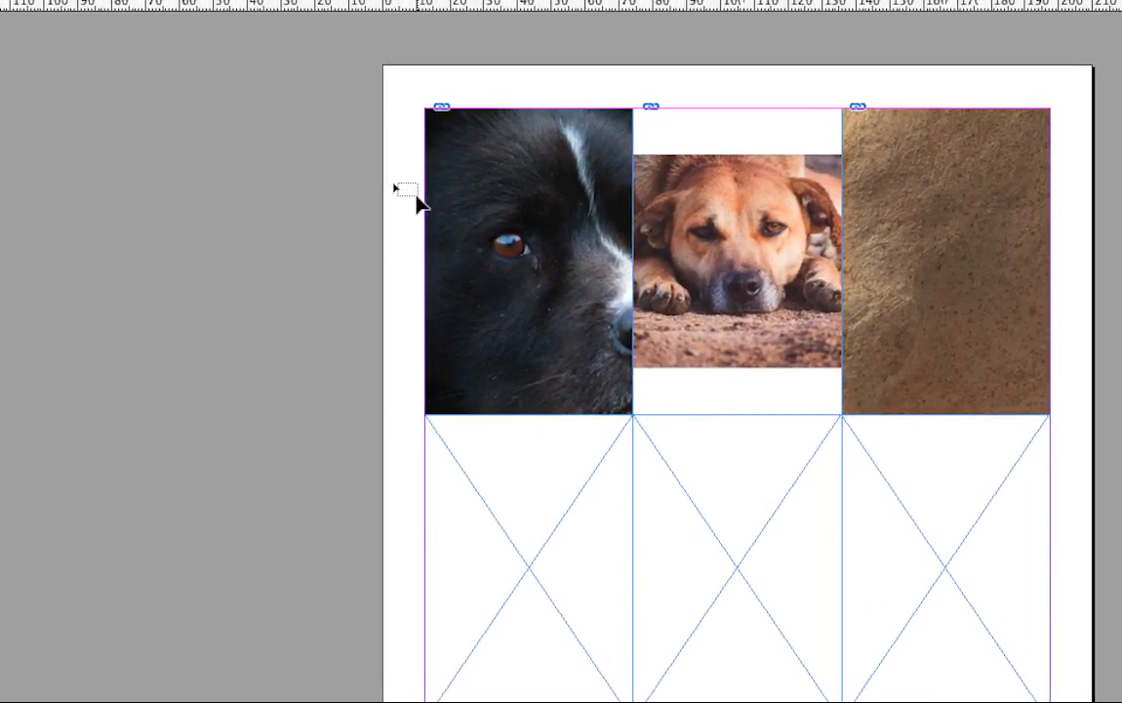
- Select the three image frames in the top row and fill them proportionally with their images
drag(393, 183, 1066, 246)
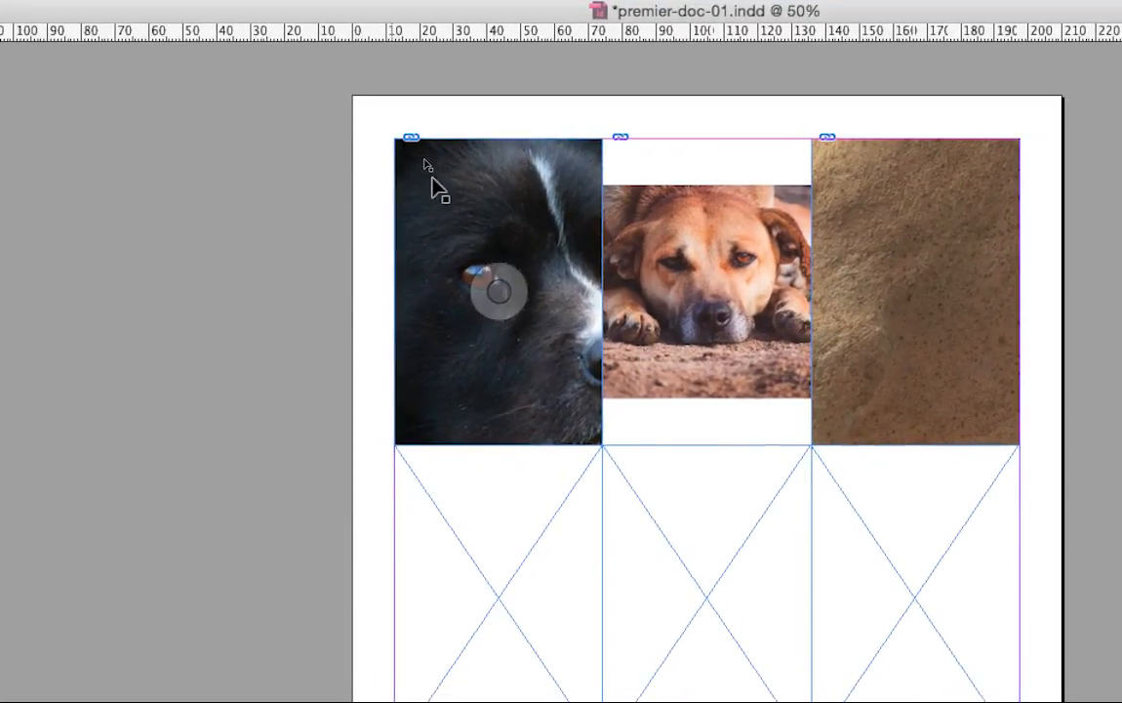
click(393, 179)
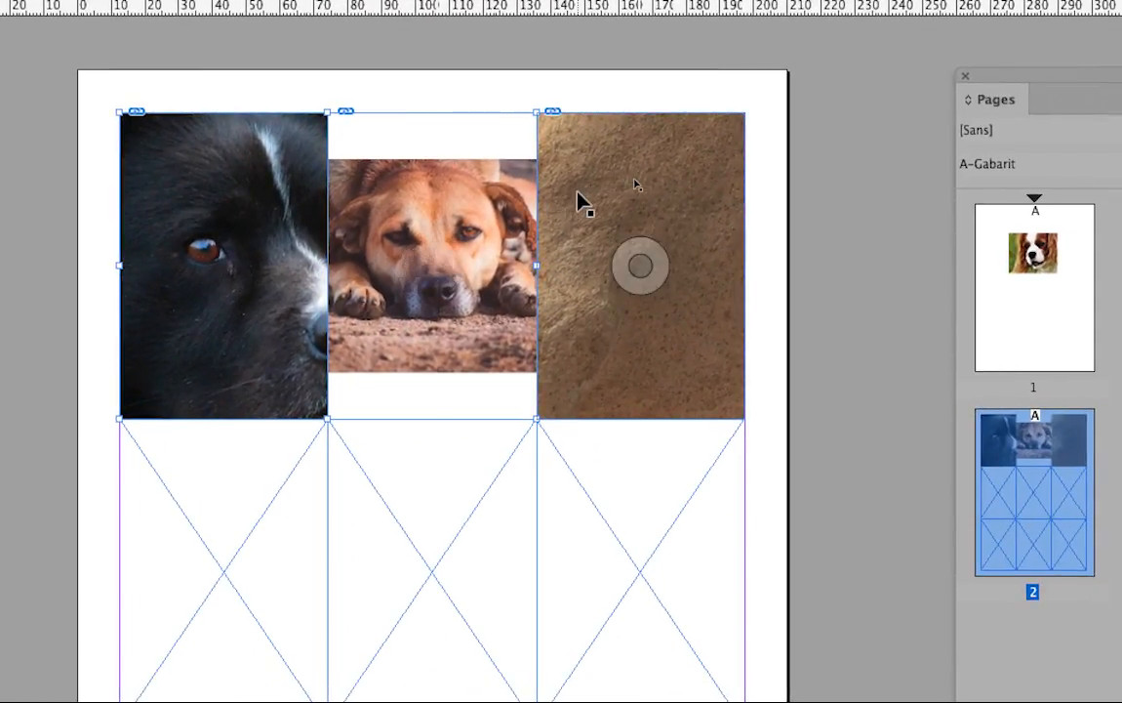
shift+click(733, 217)
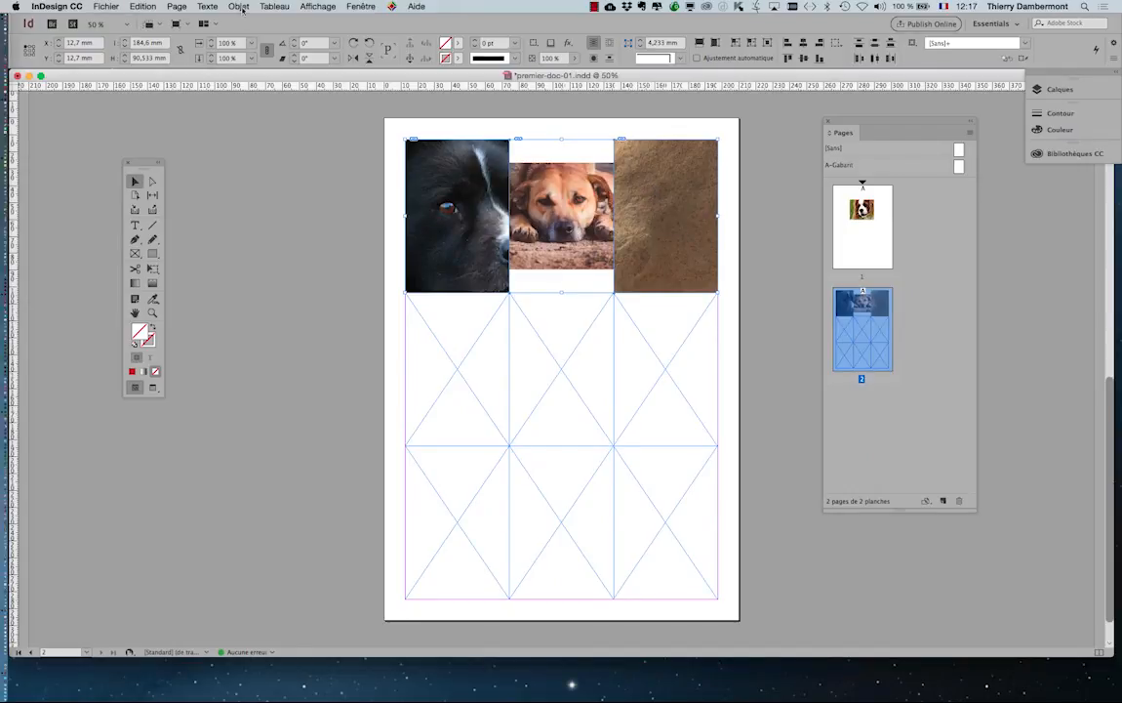
click(240, 7)
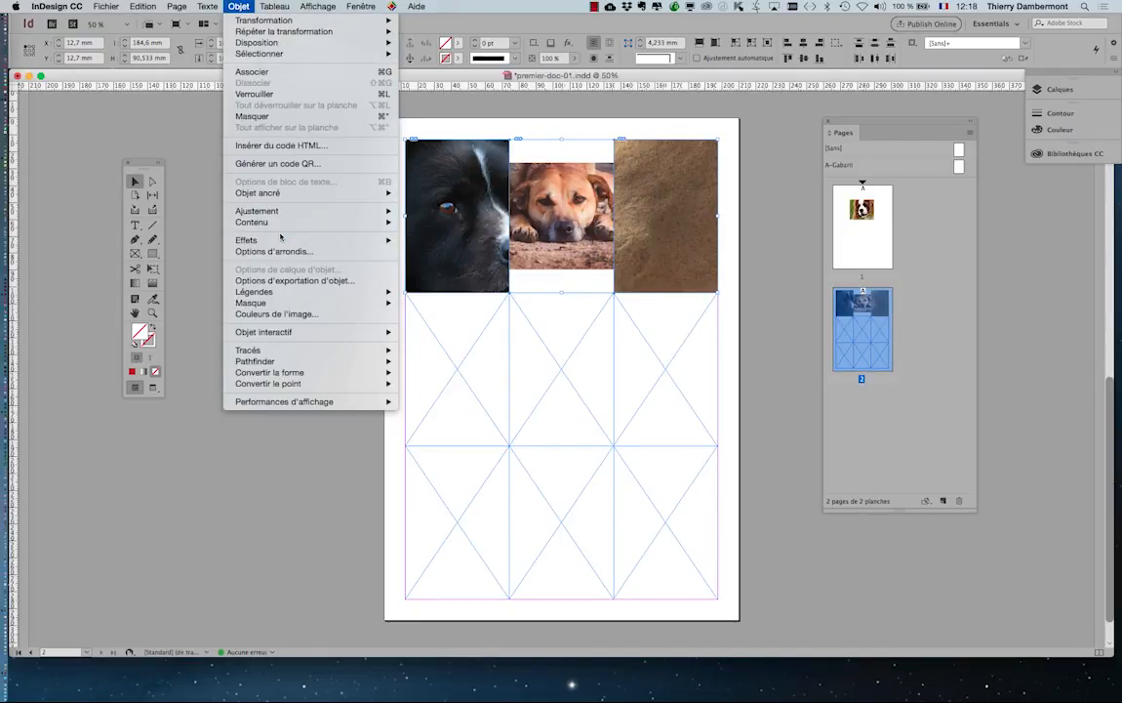
mouse_move(276, 216)
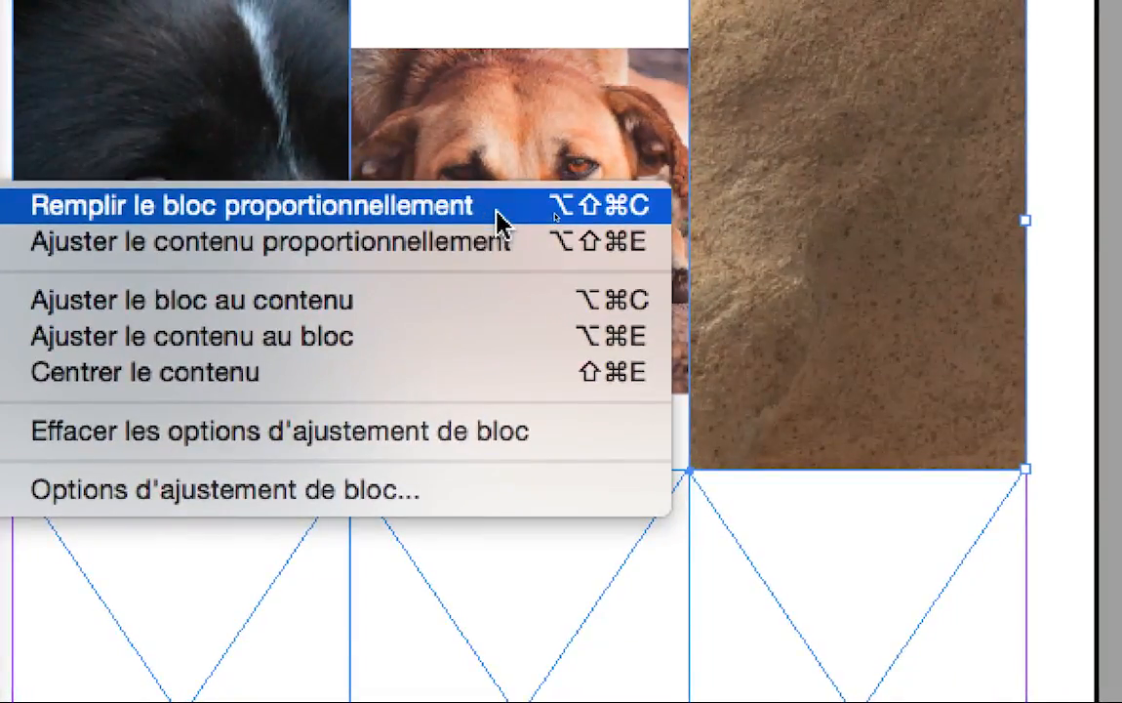
click(499, 222)
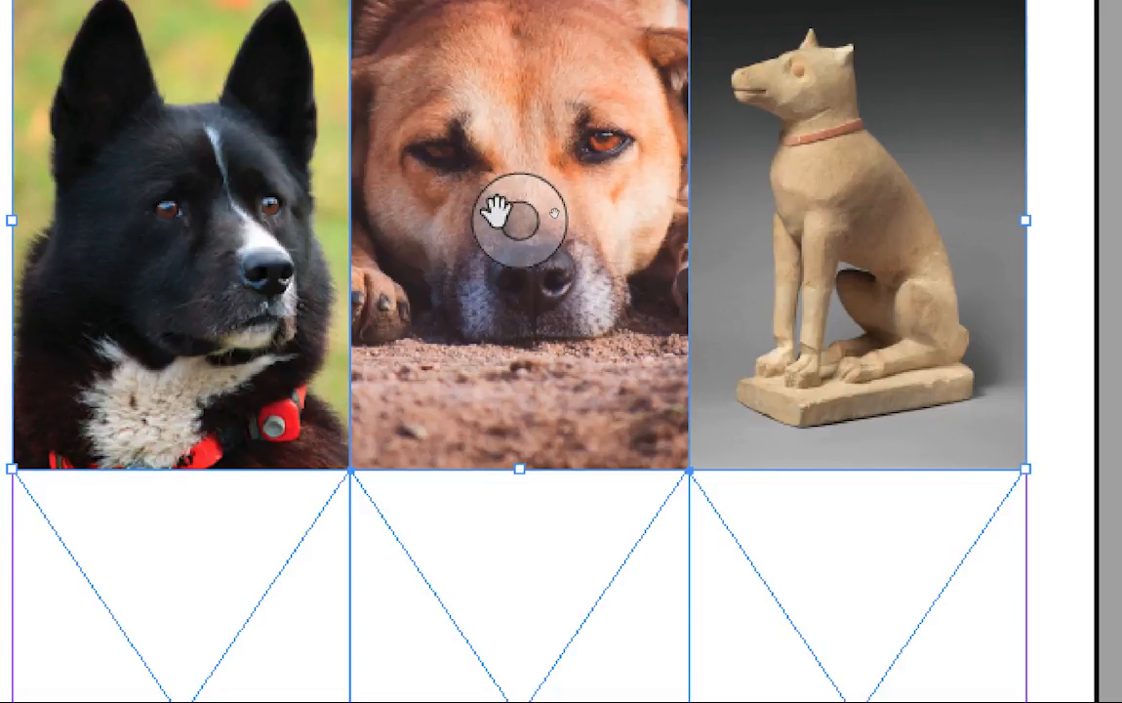